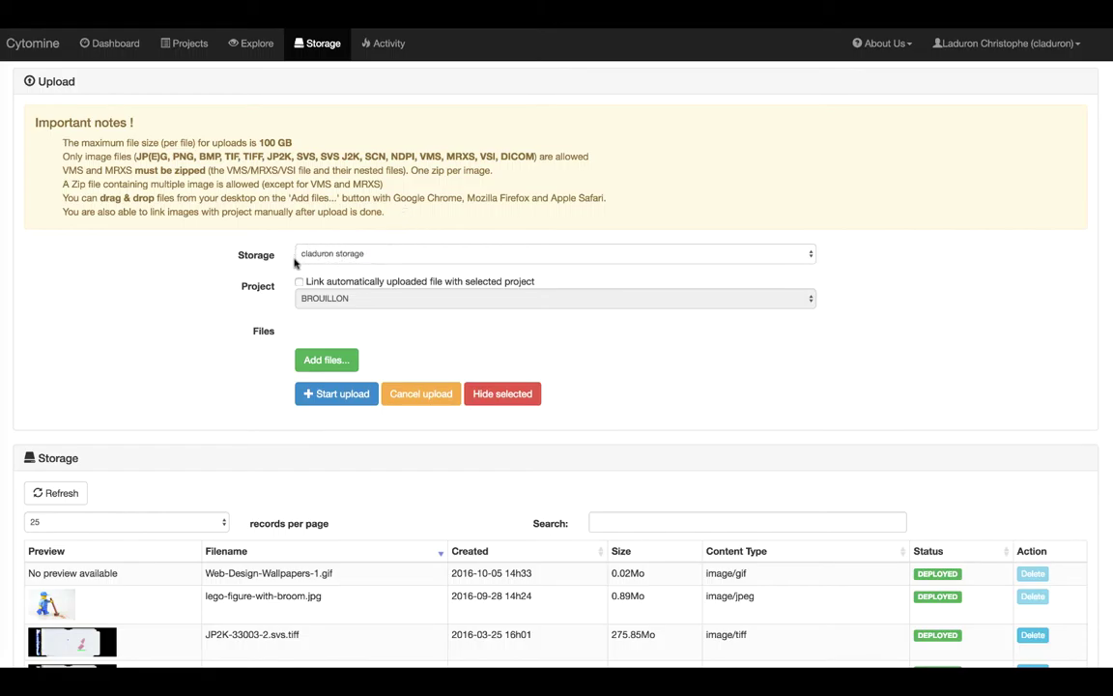
Step: Try automatic linking of uploaded files to the CAPSULES OUTILS LEGO project, and switch the automatic linking off again
left_click(809, 255)
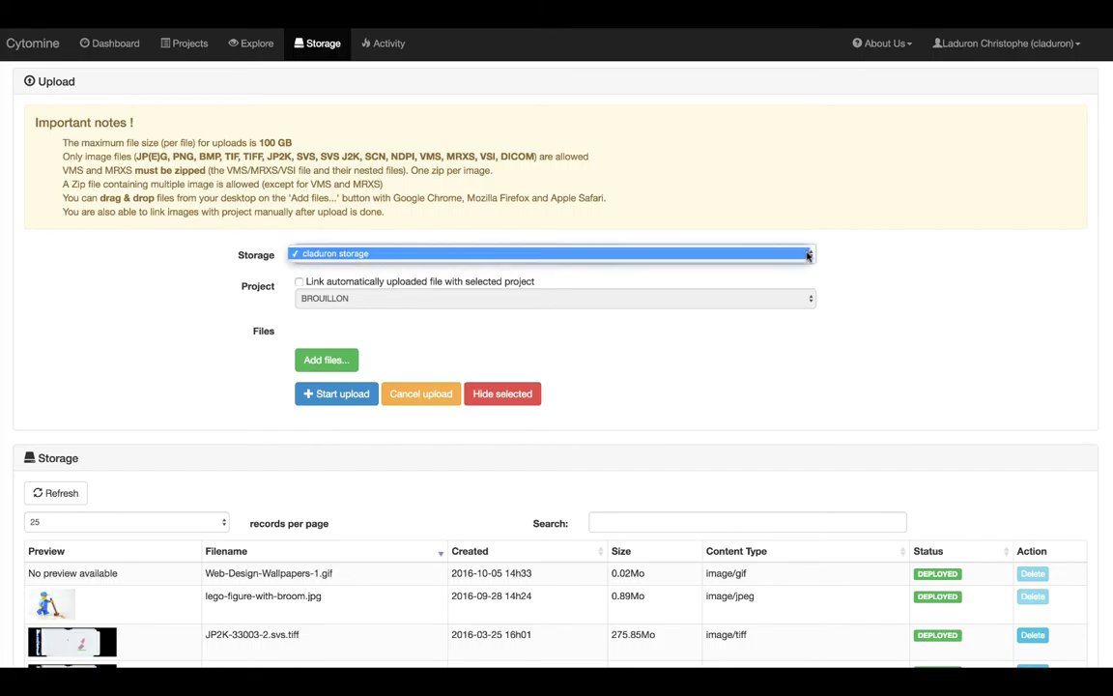
left_click(809, 255)
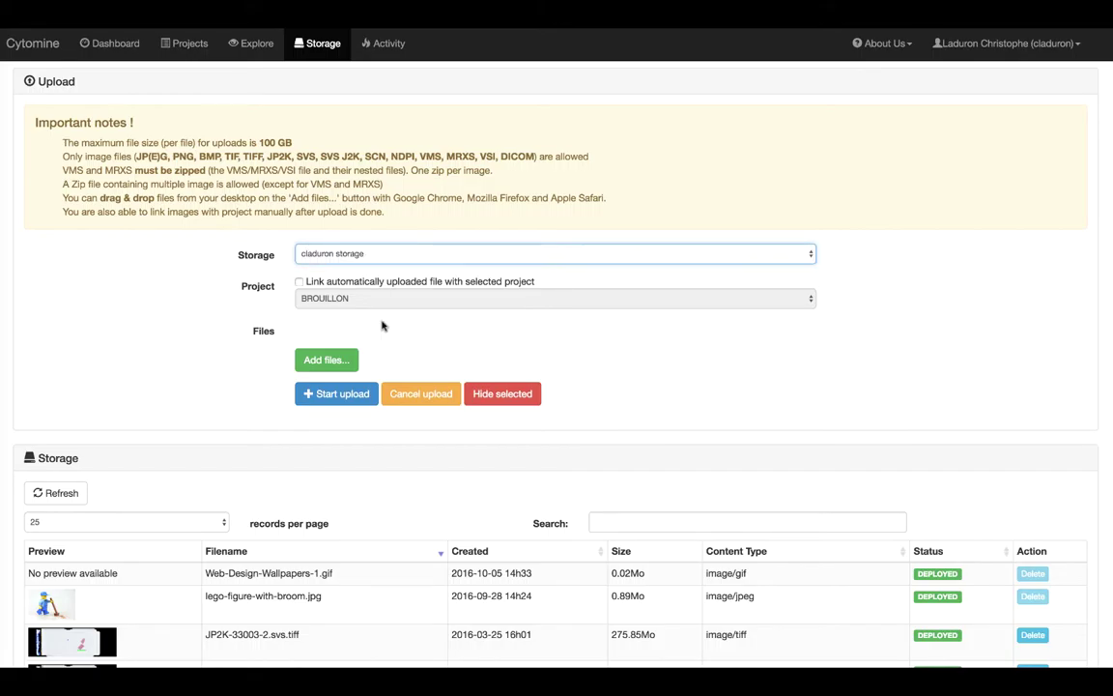
left_click(300, 282)
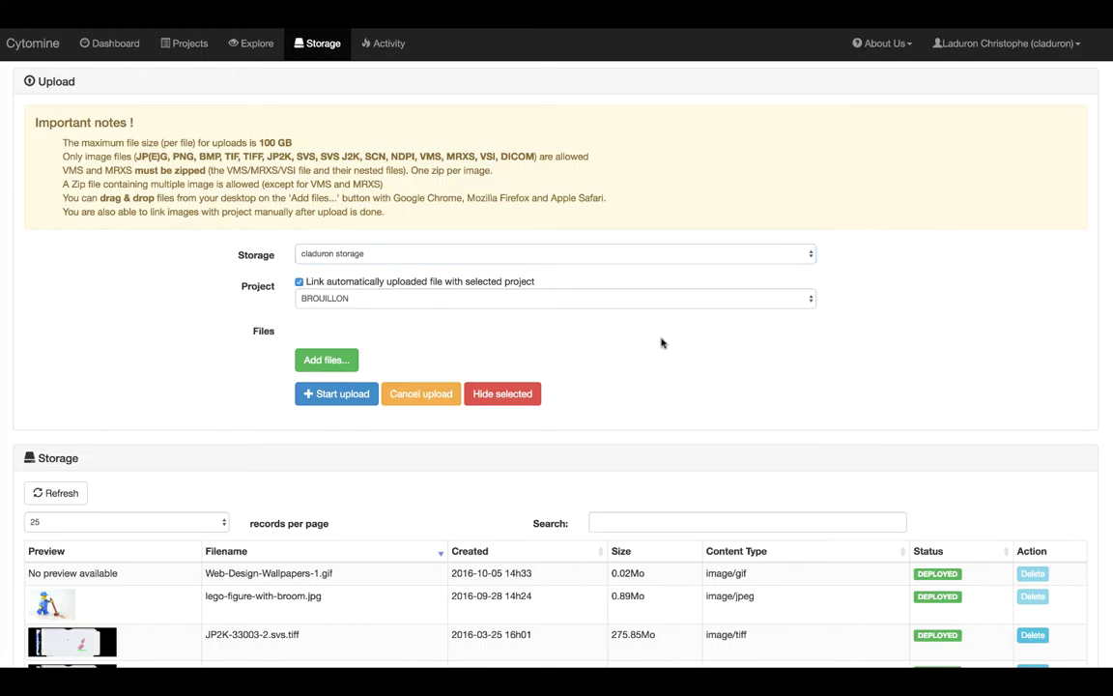
left_click(808, 298)
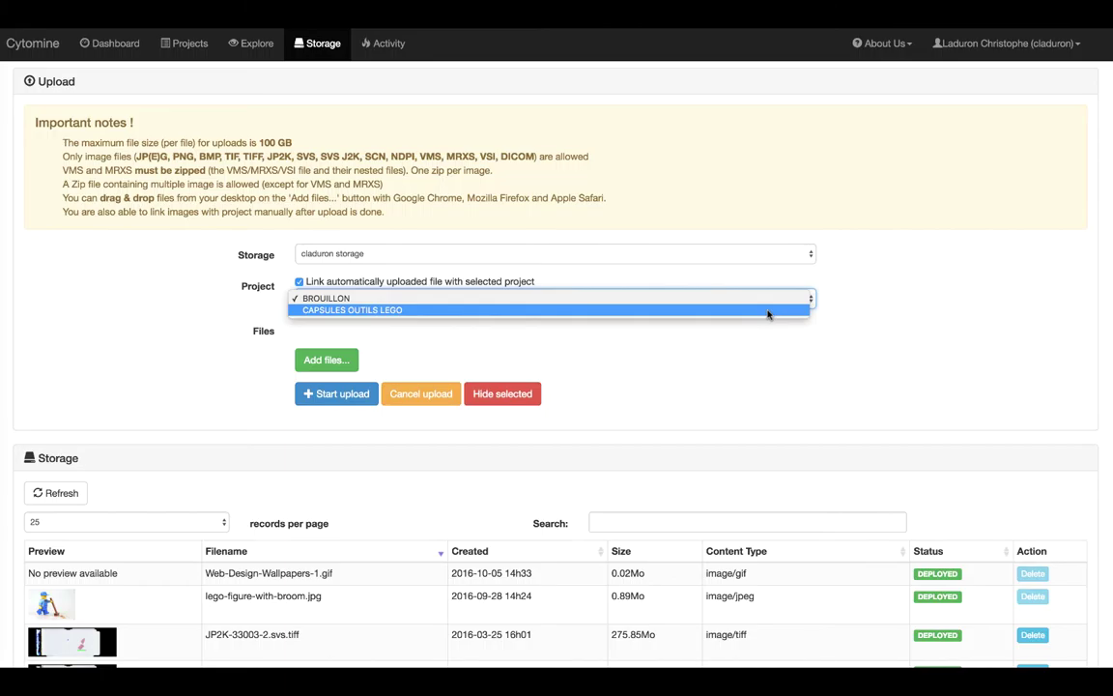
left_click(769, 310)
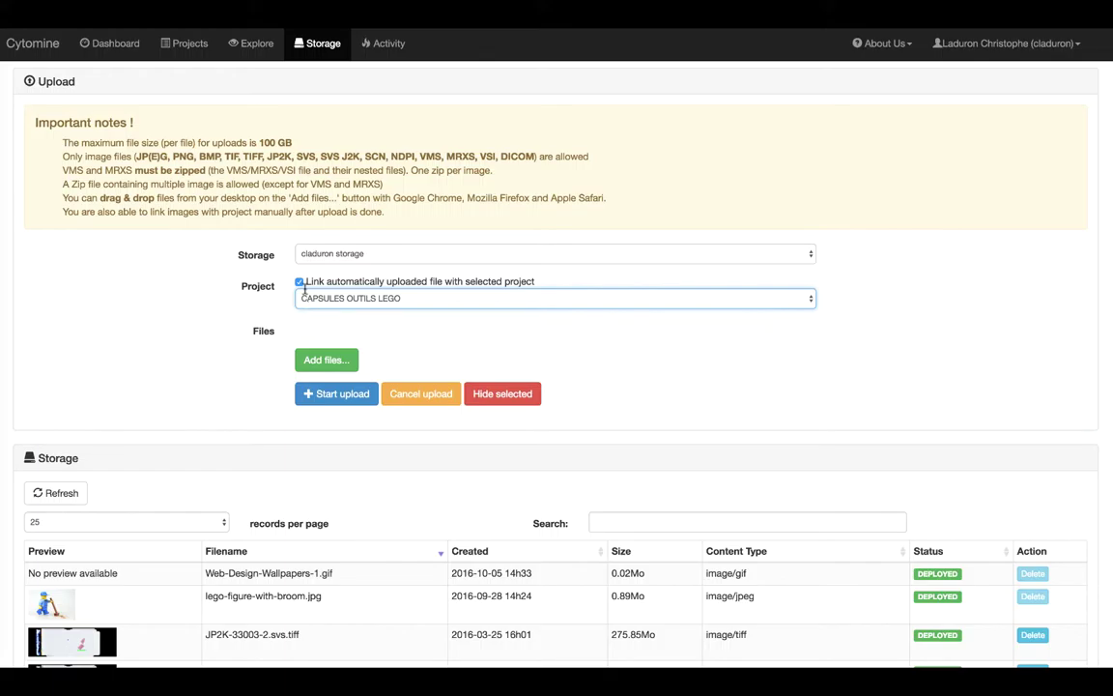
left_click(299, 283)
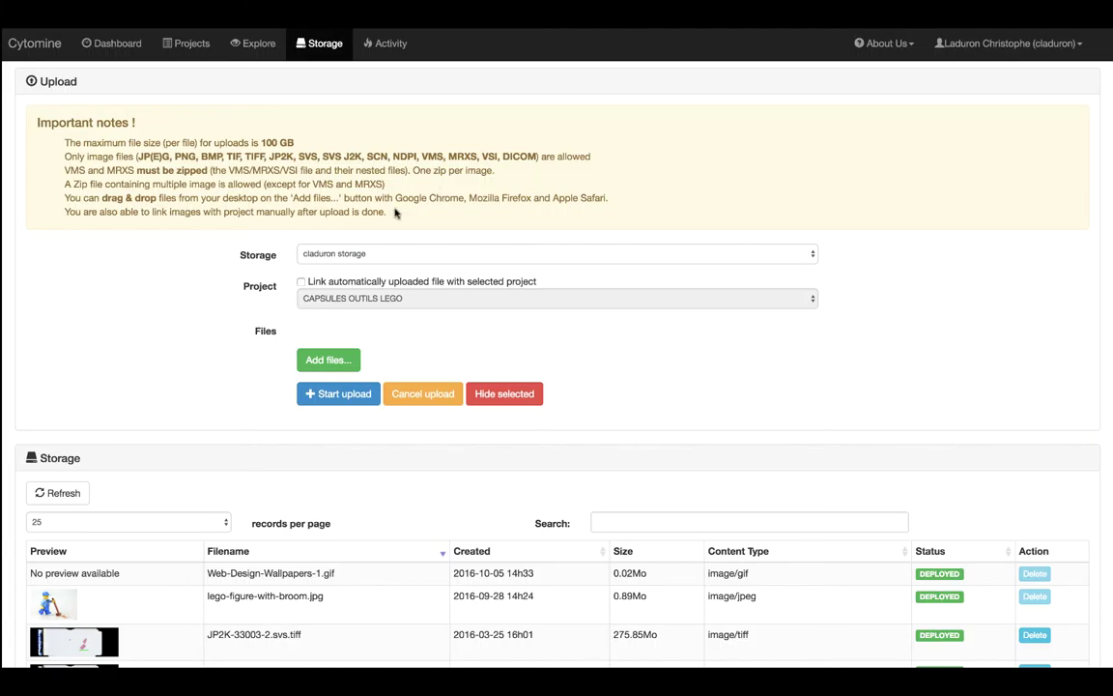
Step: Start adding files to the upload and browse from Bureau through ULg and Histoweb to the Lames folder
left_click(330, 363)
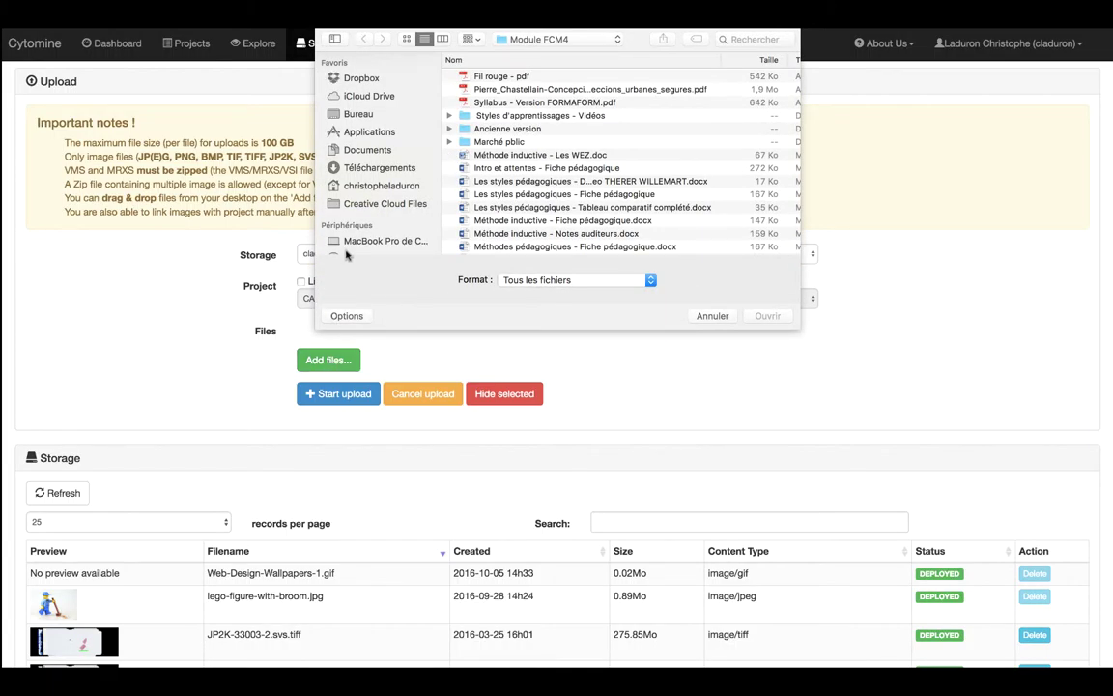
left_click(364, 116)
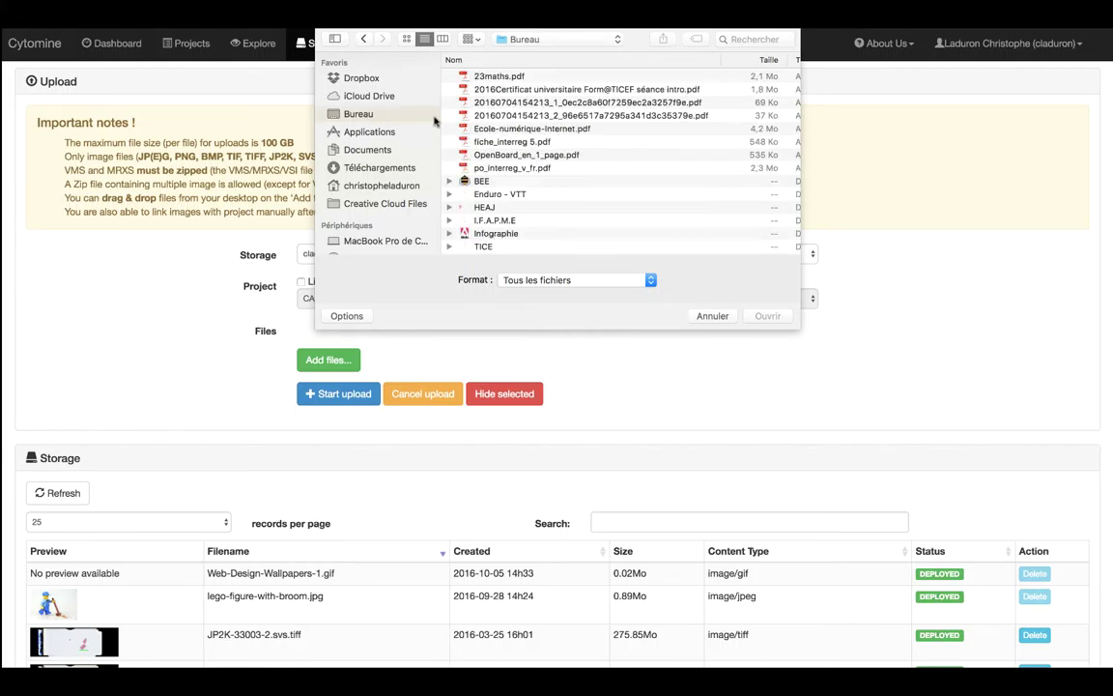
scroll(539, 139, "down", 5)
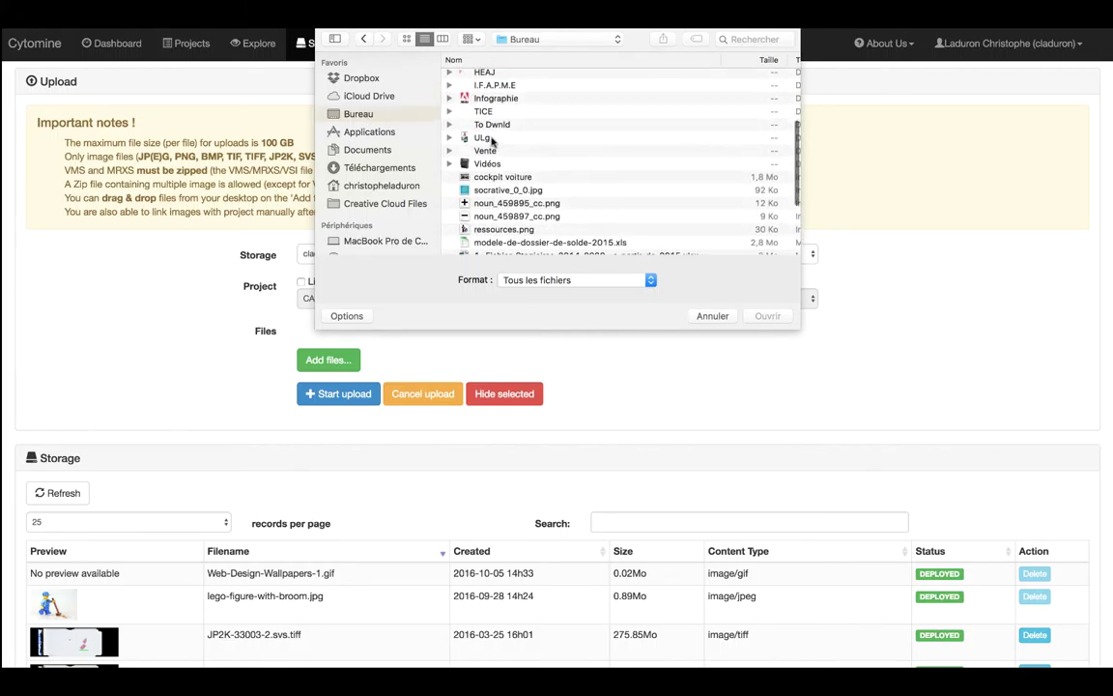
left_click(493, 140)
double_click(493, 141)
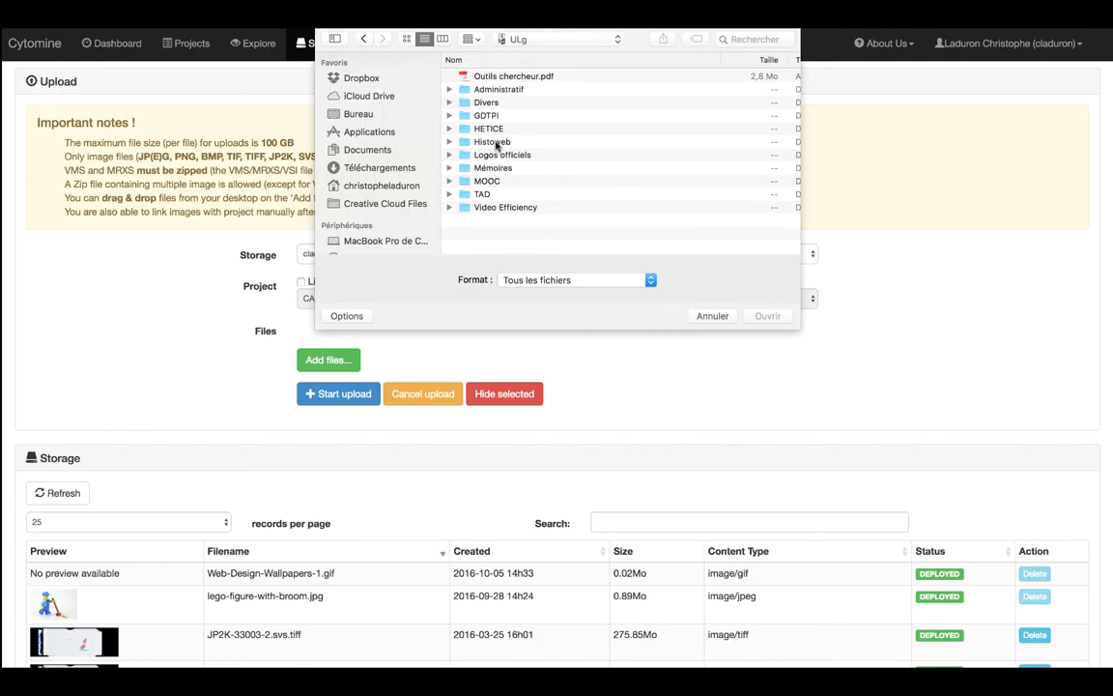
left_click(498, 143)
double_click(497, 143)
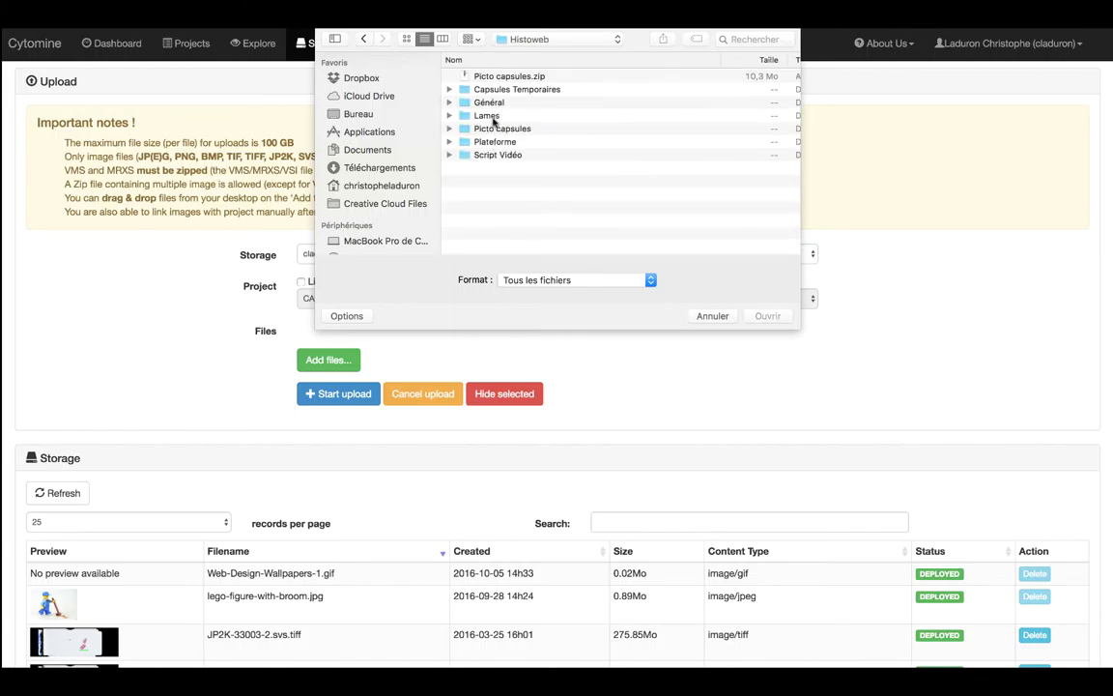
double_click(493, 117)
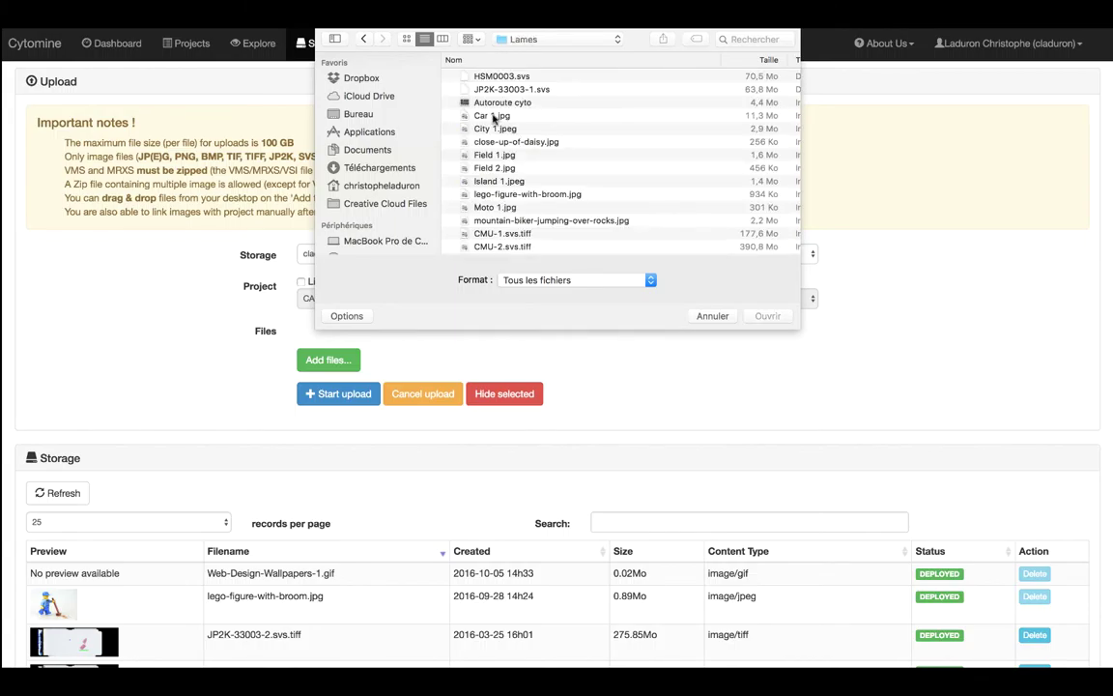
Step: Show the Lames folder as icons in an enlarged file chooser and add CMU-1.svs.tiff to the upload list
left_click(407, 39)
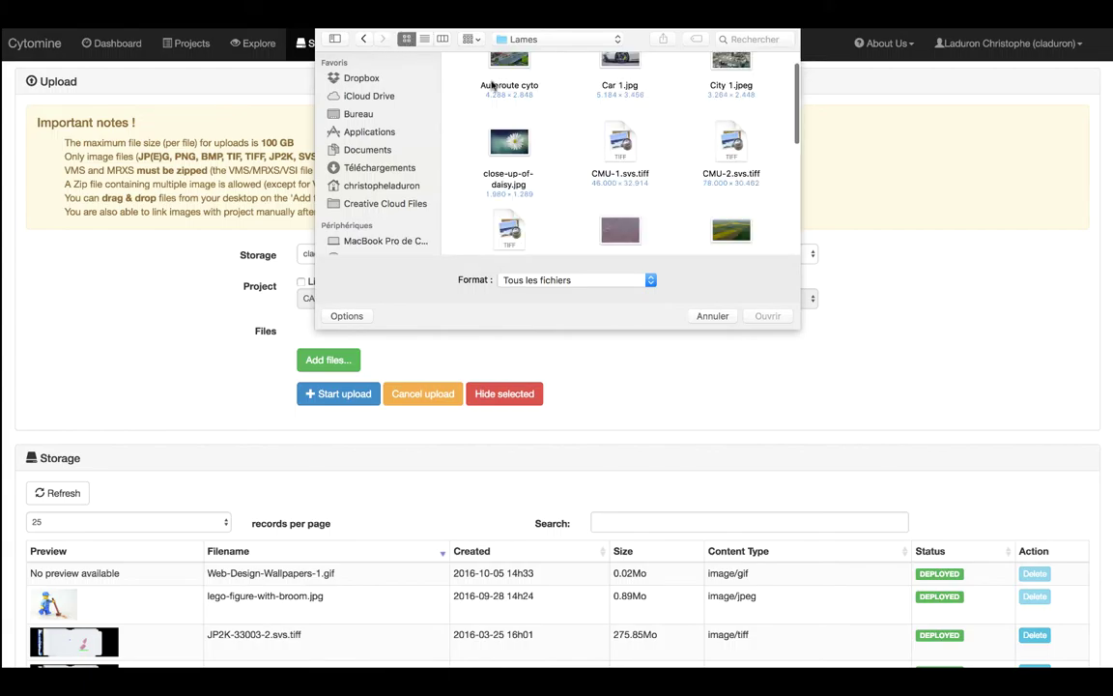
left_click_drag(800, 329, 976, 338)
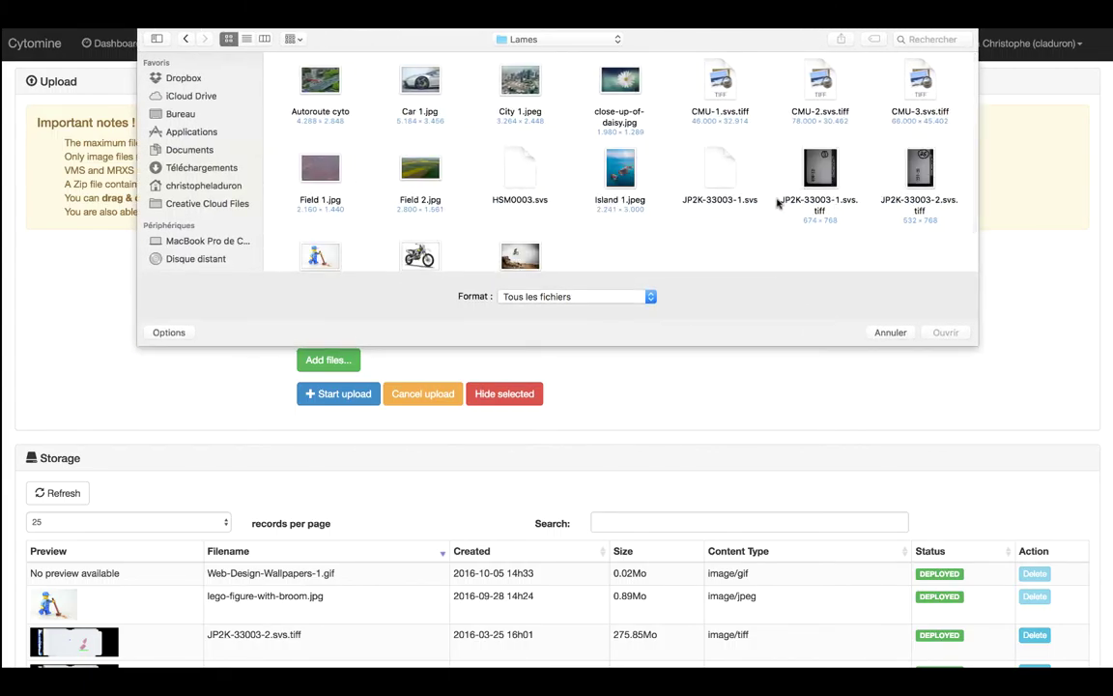
scroll(778, 203, "down", 2)
scroll(778, 209, "up", 2)
left_click(420, 79)
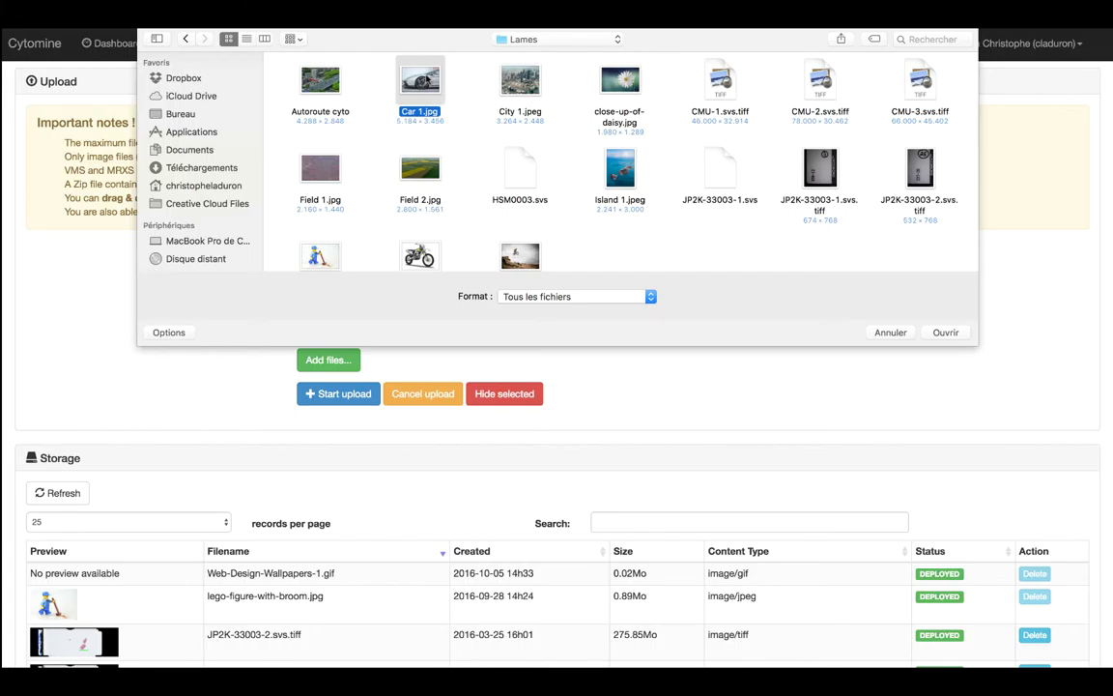
left_click(724, 90)
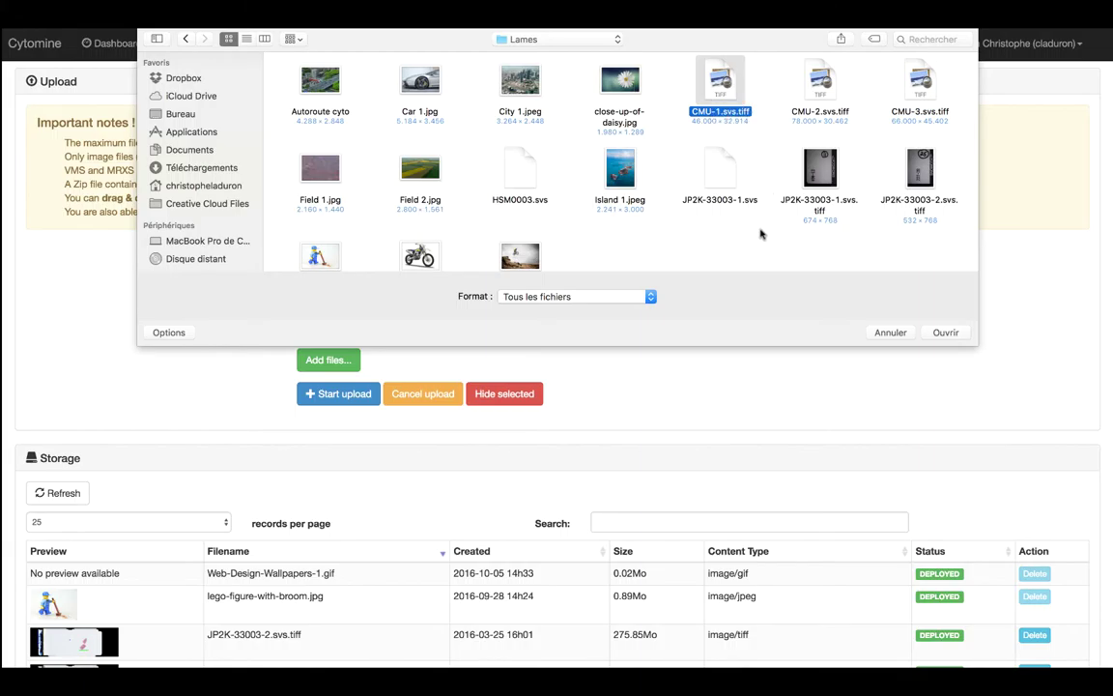
left_click(944, 333)
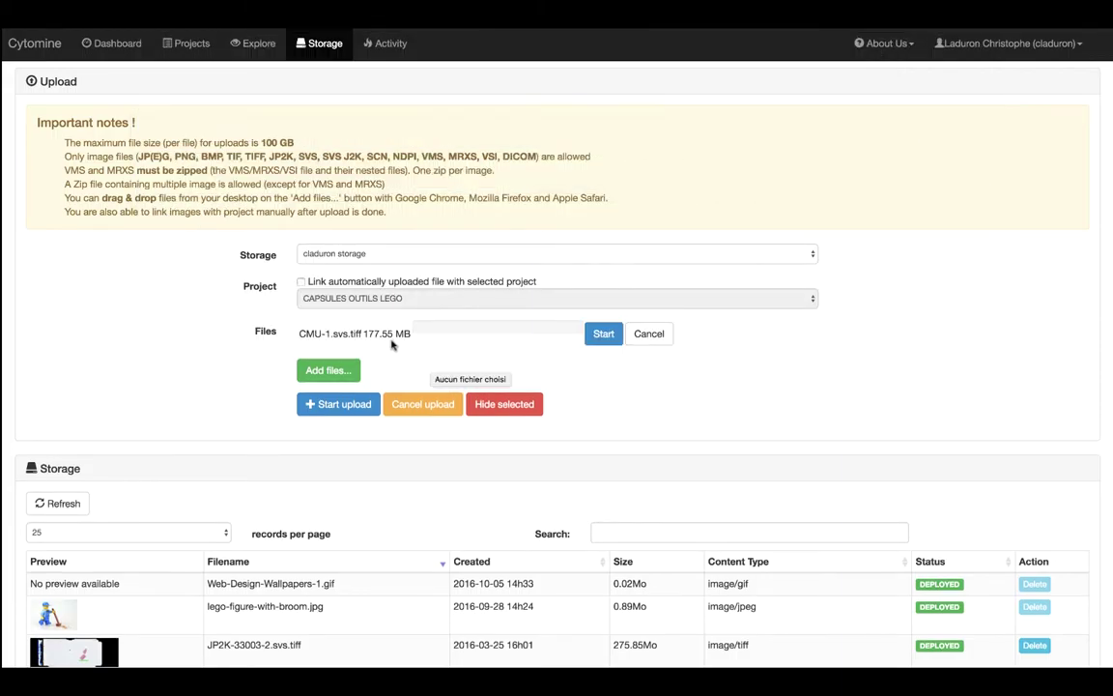
Step: Add the image Car 1.jpg from the Lames folder to the upload list
left_click(329, 371)
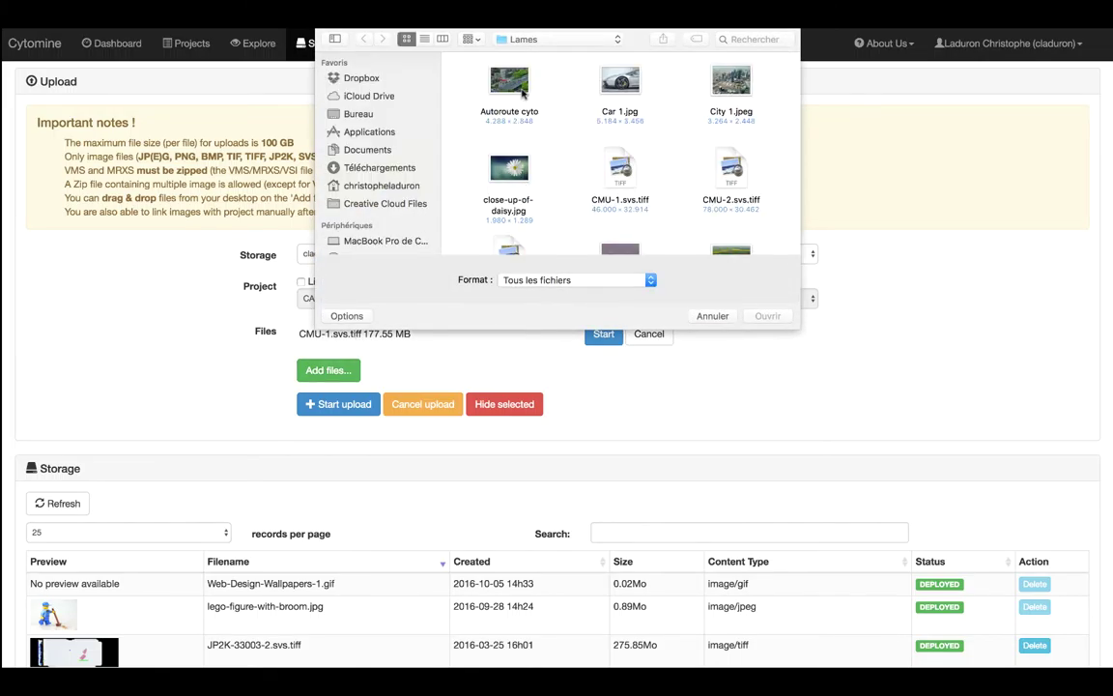
left_click(619, 87)
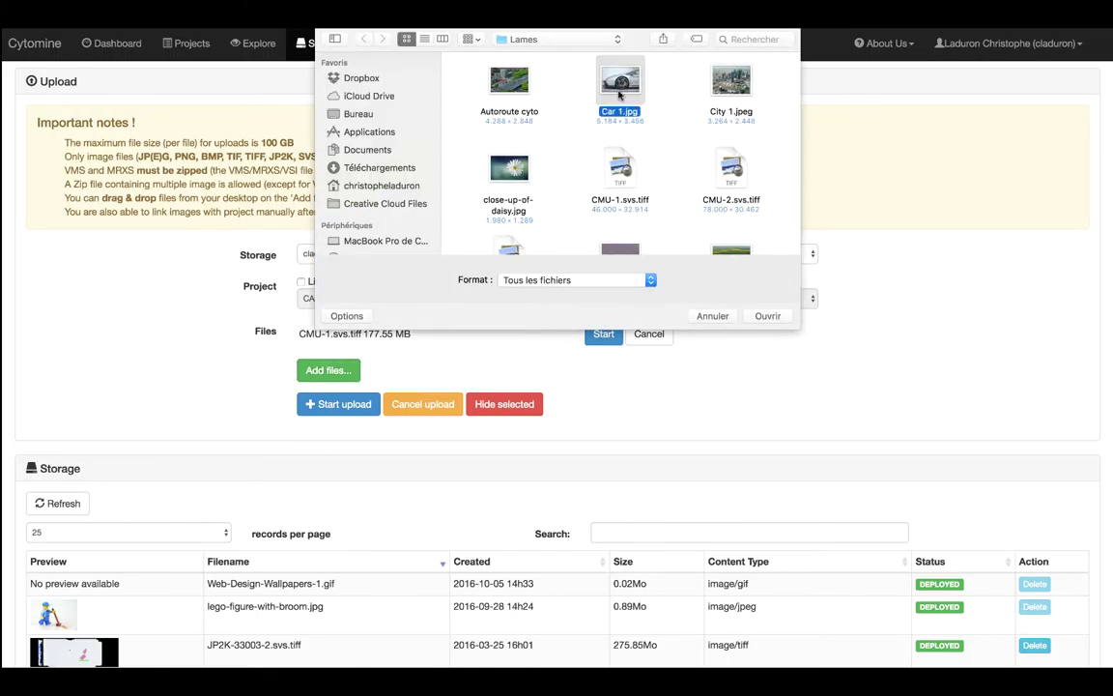
left_click(767, 316)
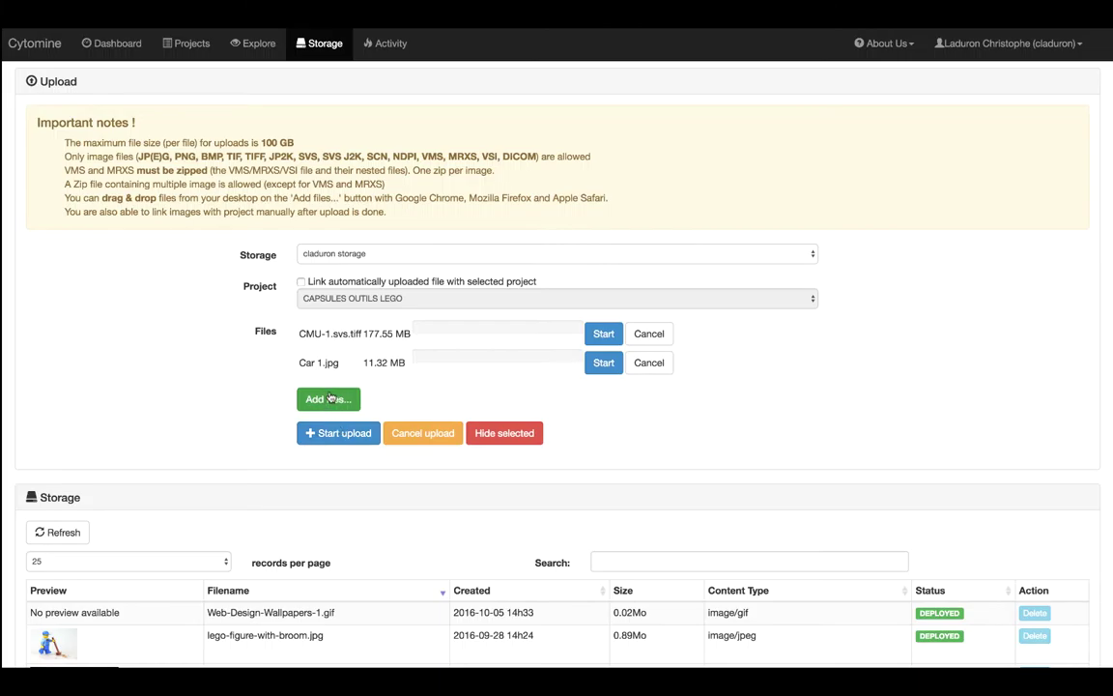
Step: Add the images Field 1.jpg and Field 2.jpg together to the upload list
left_click(328, 398)
scroll(628, 235, "down", 3)
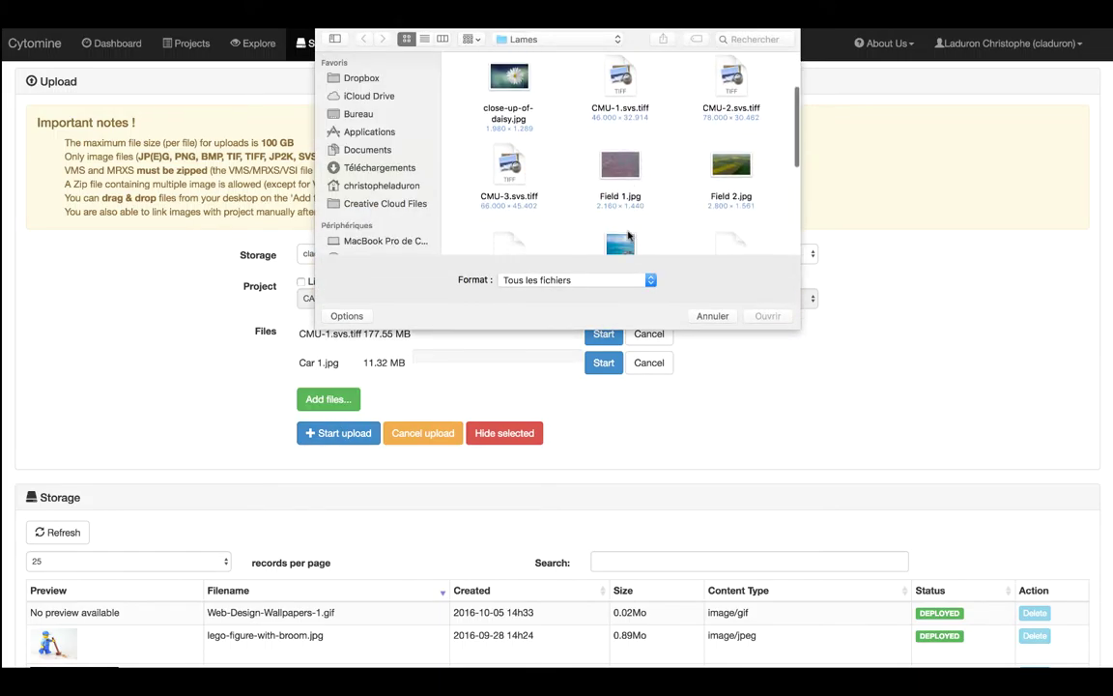
scroll(628, 235, "down", 1)
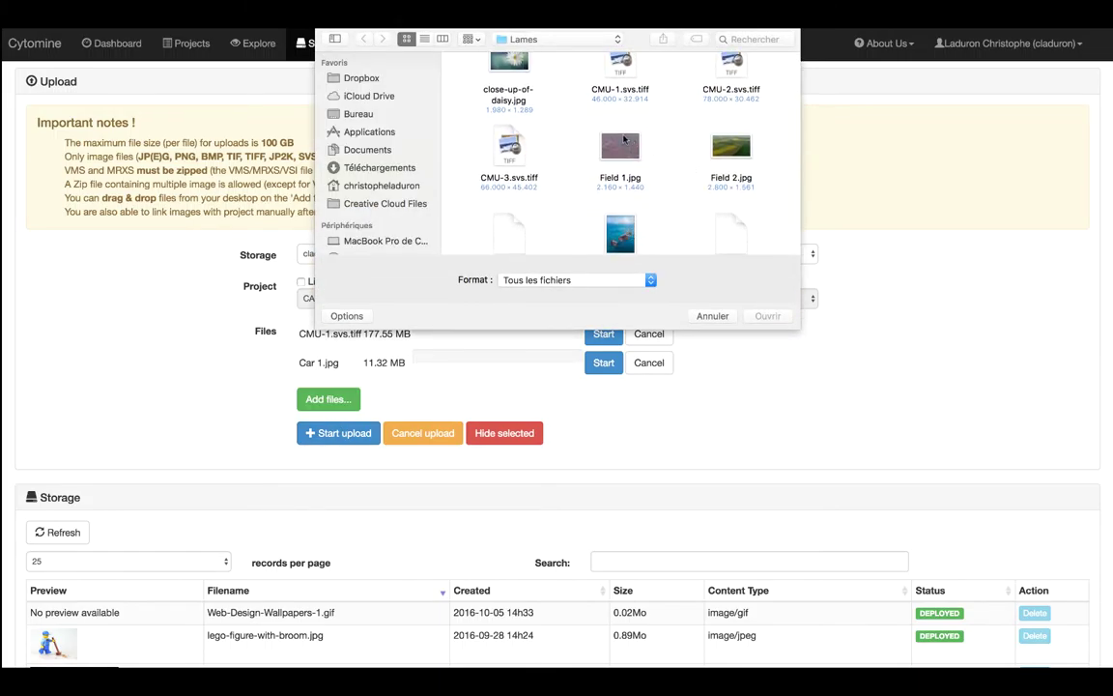
left_click(624, 140)
left_click(734, 155, "shift")
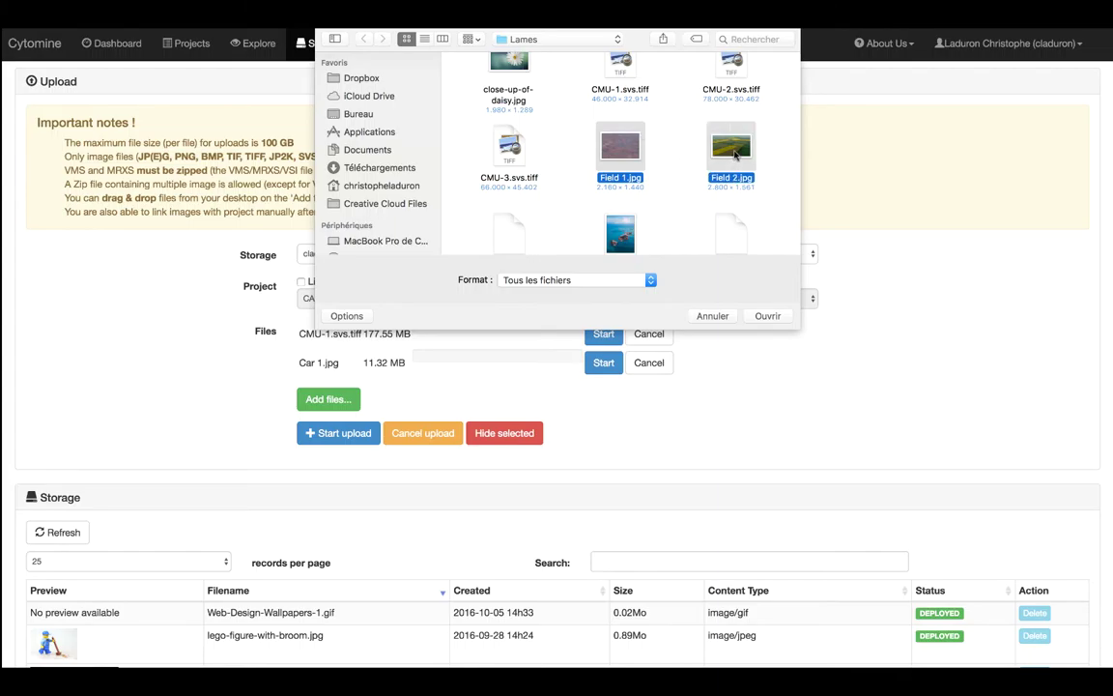
left_click(768, 316)
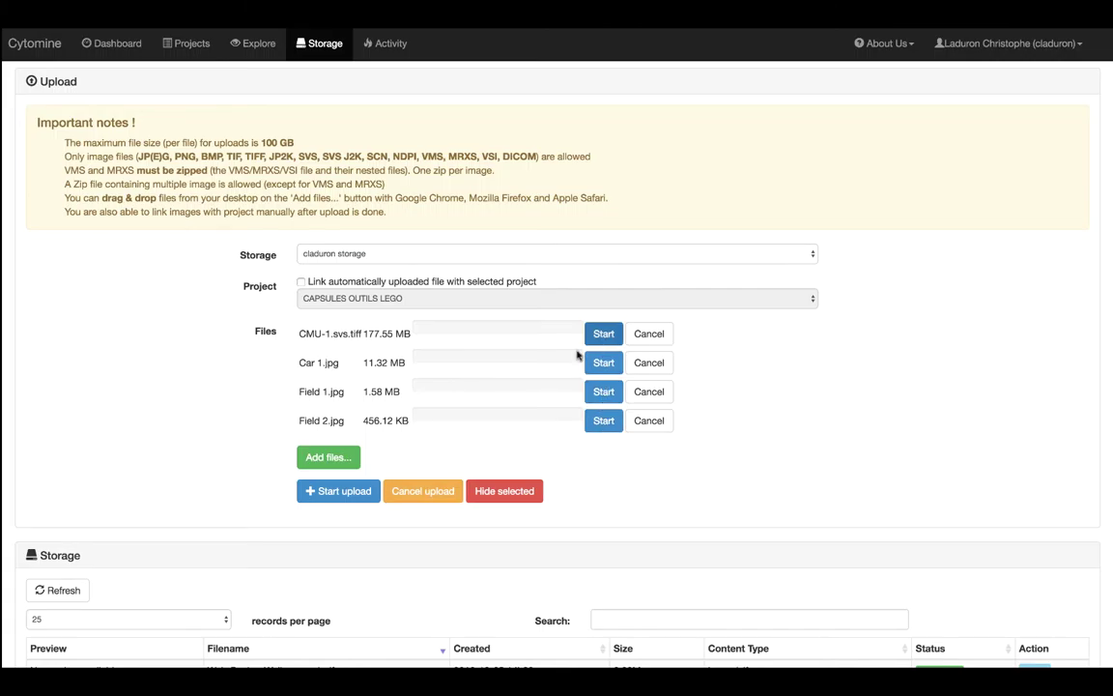
Step: Upload all queued files at once and look through the storage list
left_click(357, 498)
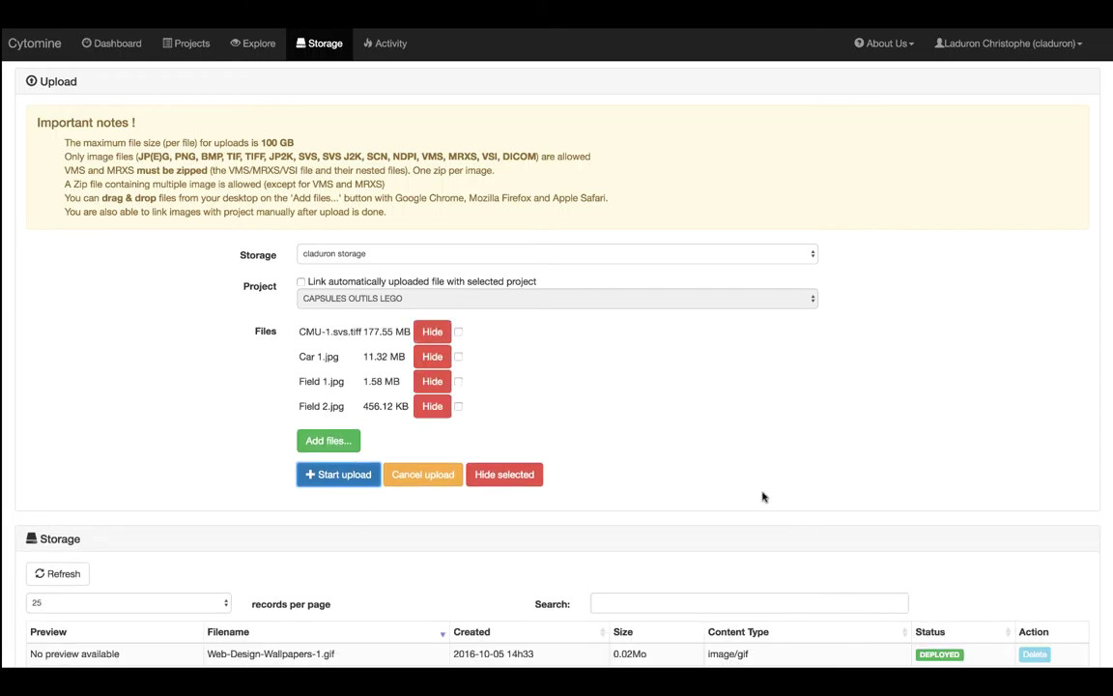
scroll(762, 497, "down", 5)
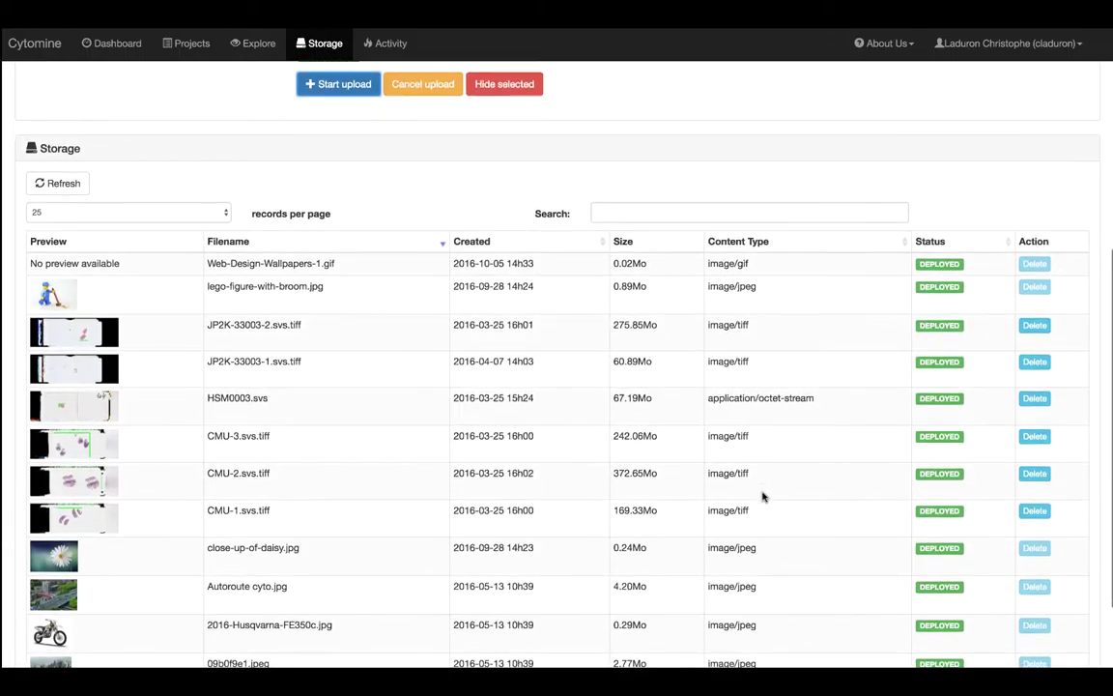
scroll(763, 497, "up", 5)
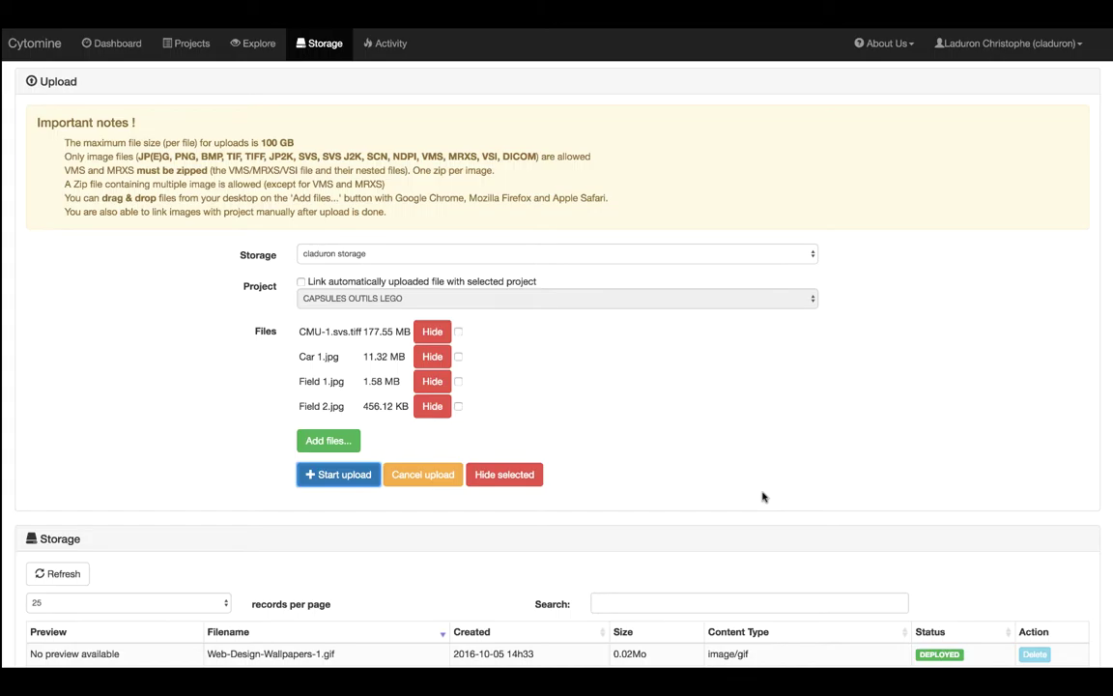
Step: Hide the four uploaded files, CMU-1.svs.tiff, Car 1.jpg, Field 1.jpg and Field 2.jpg, from the upload list
left_click(432, 341)
left_click(413, 341)
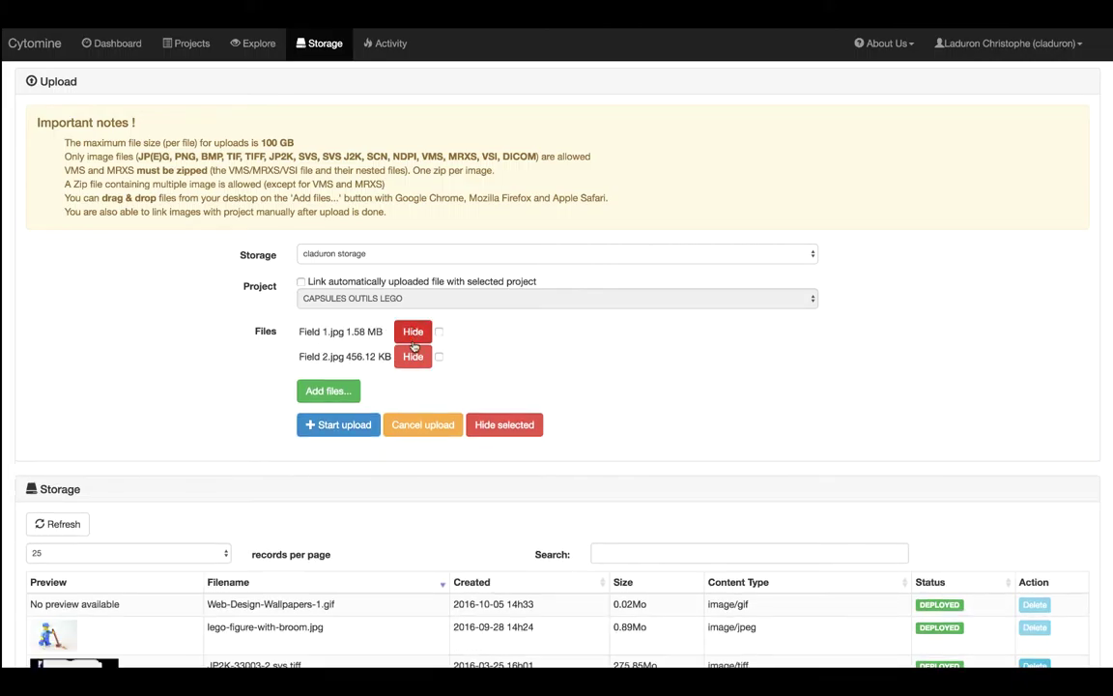
left_click(413, 338)
left_click(411, 334)
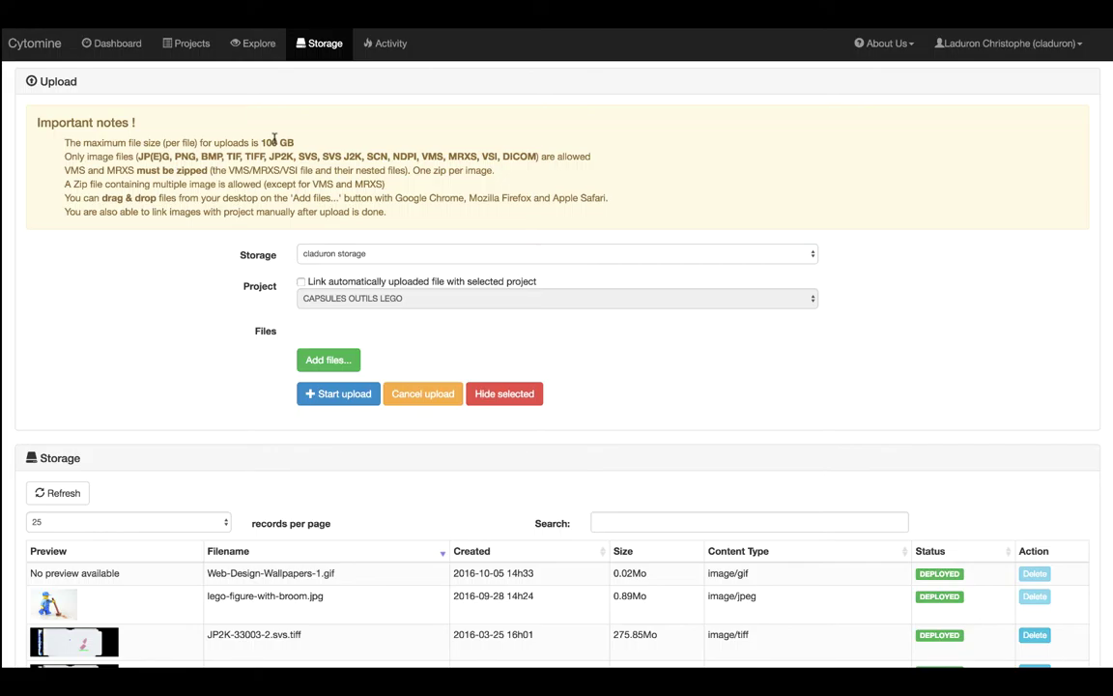
Step: Review the files in the storage list and refresh it to load the new uploads
scroll(274, 142, "down", 4)
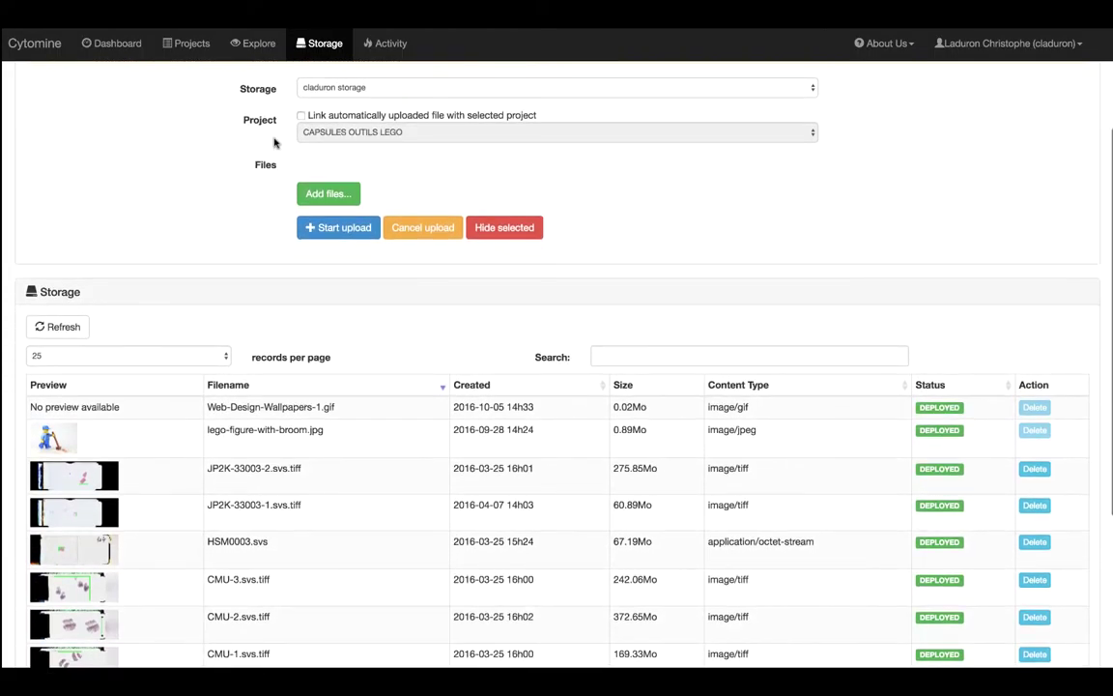
scroll(274, 143, "down", 1)
scroll(275, 142, "down", 5)
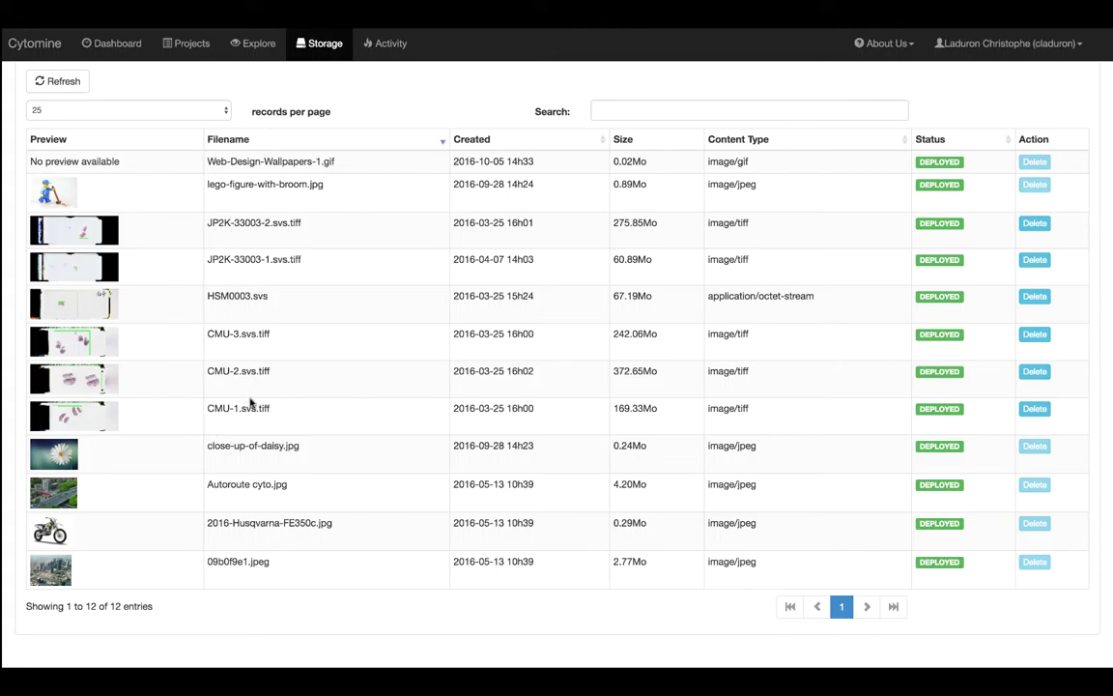
scroll(250, 403, "up", 2)
scroll(251, 403, "down", 2)
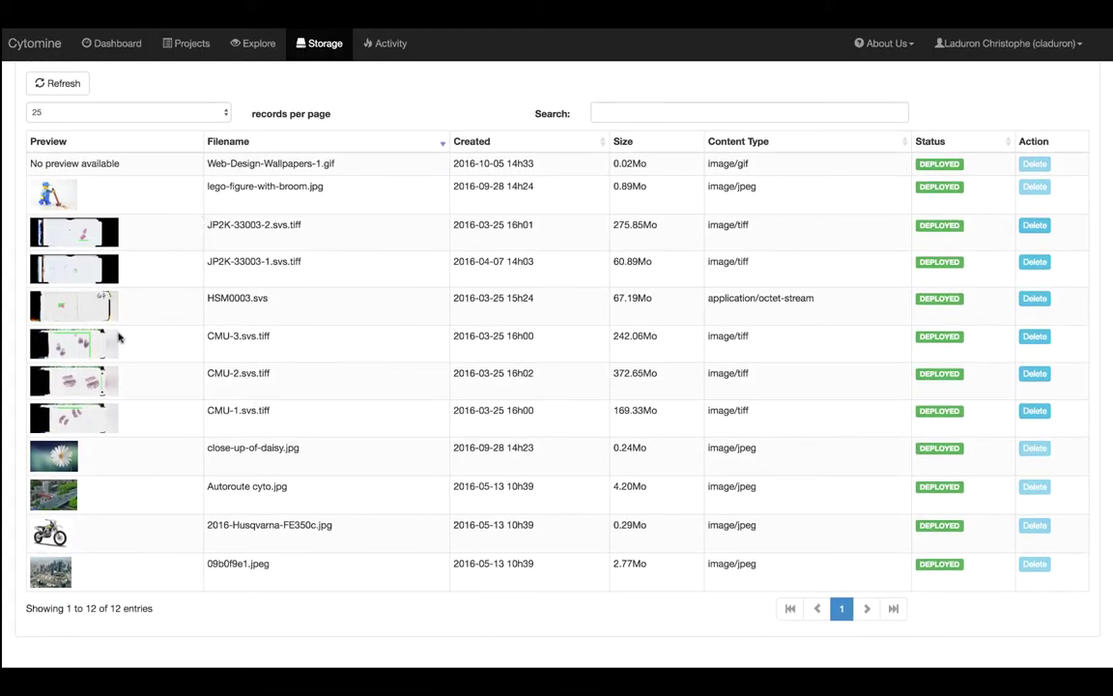
left_click(68, 85)
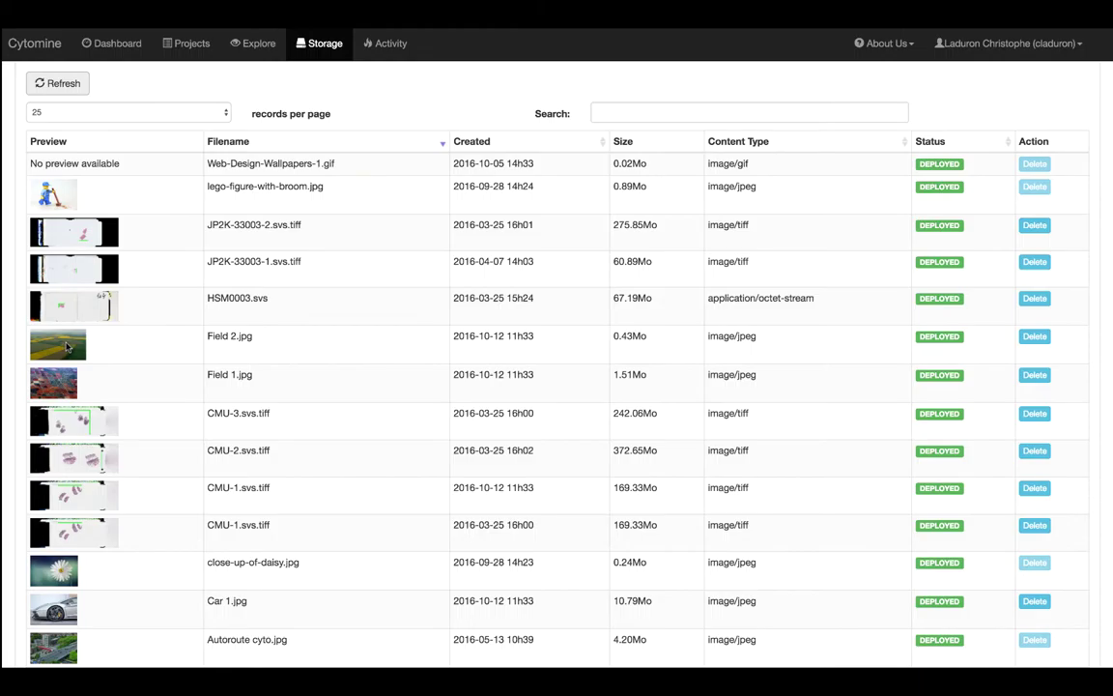
Step: Return to the upload area and take the browser window out of full screen to expose the desktop beside it
scroll(67, 348, "up", 5)
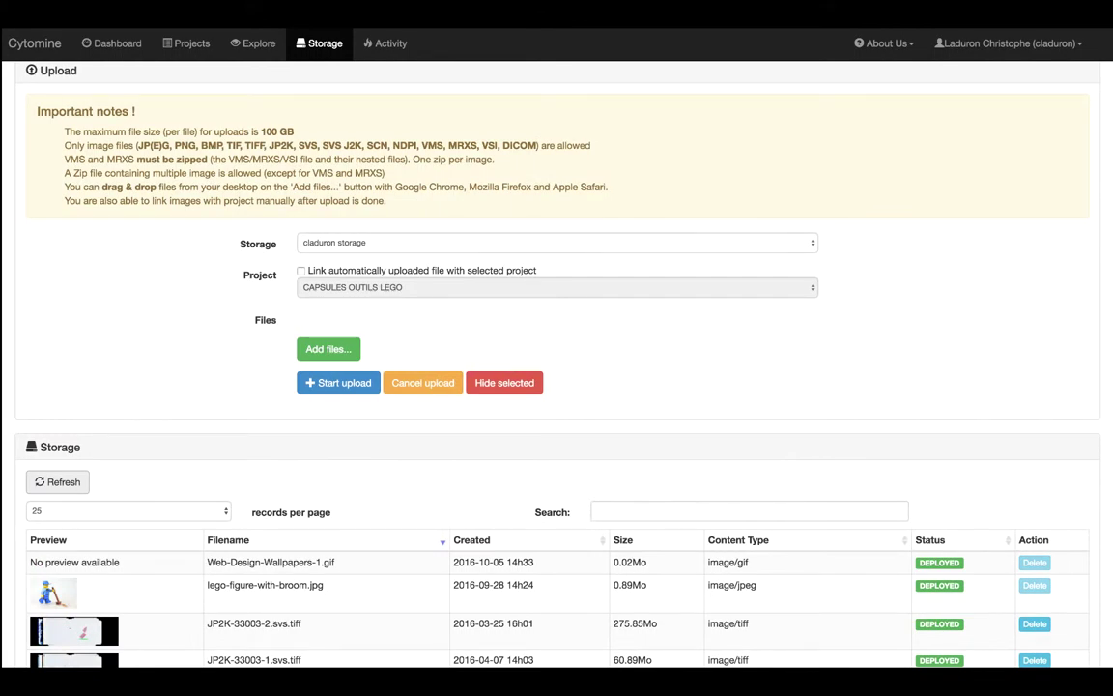
key("ctrl+super+f")
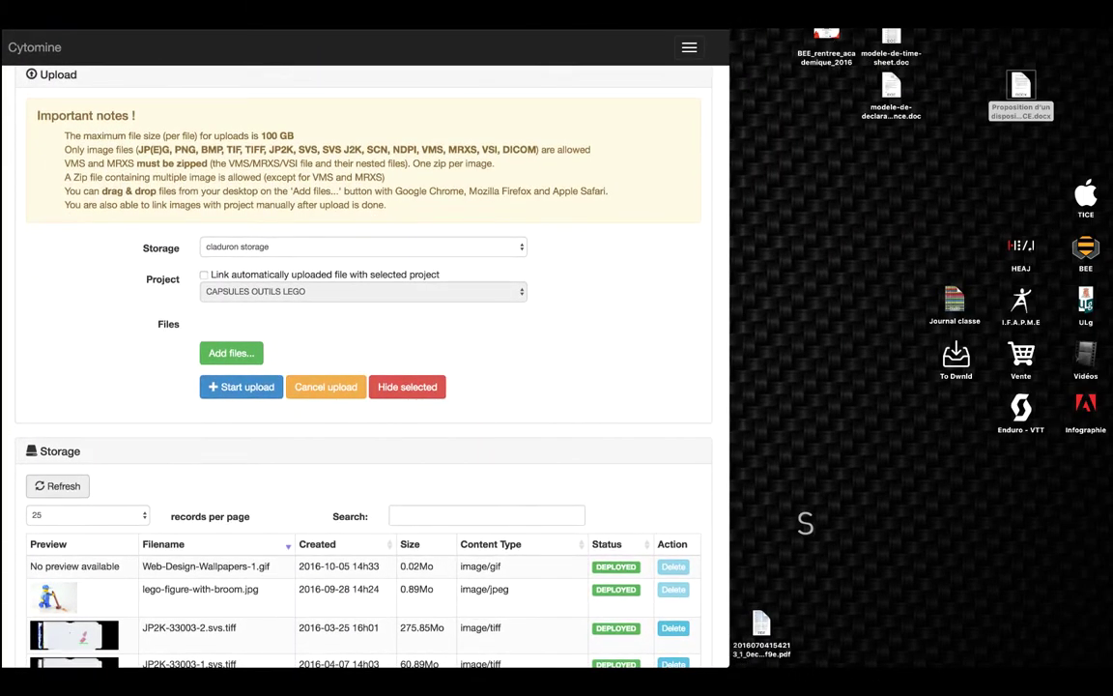
Step: Open the ULg folder from the desktop and go into Histoweb and its Lames subfolder
left_click(1086, 253)
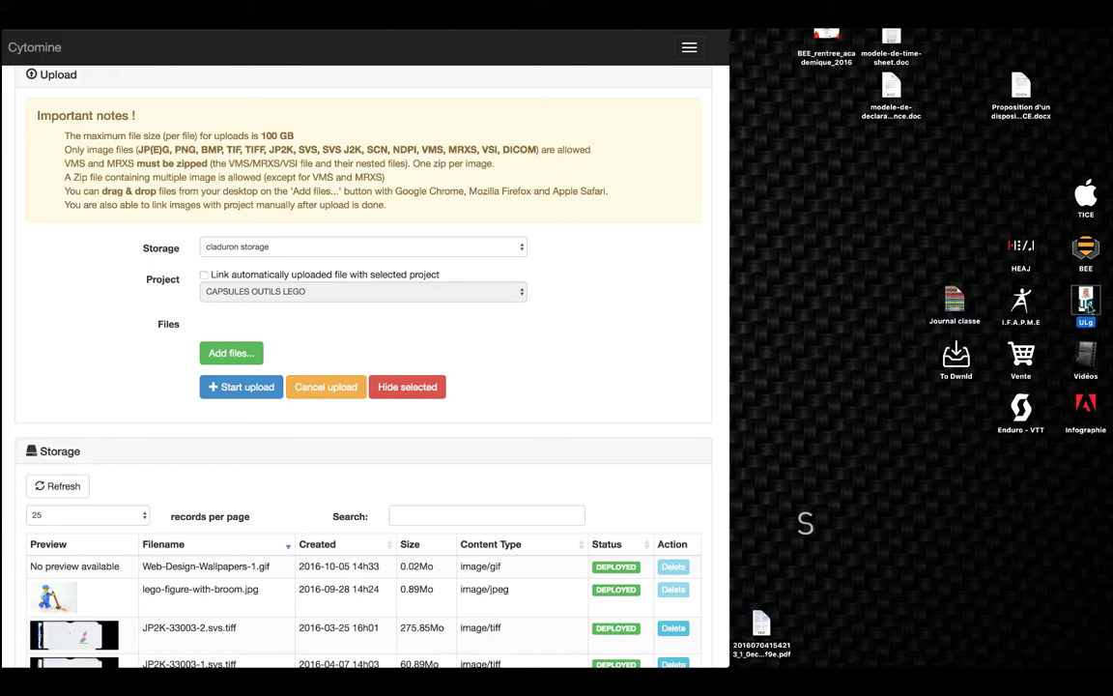
key("super+o")
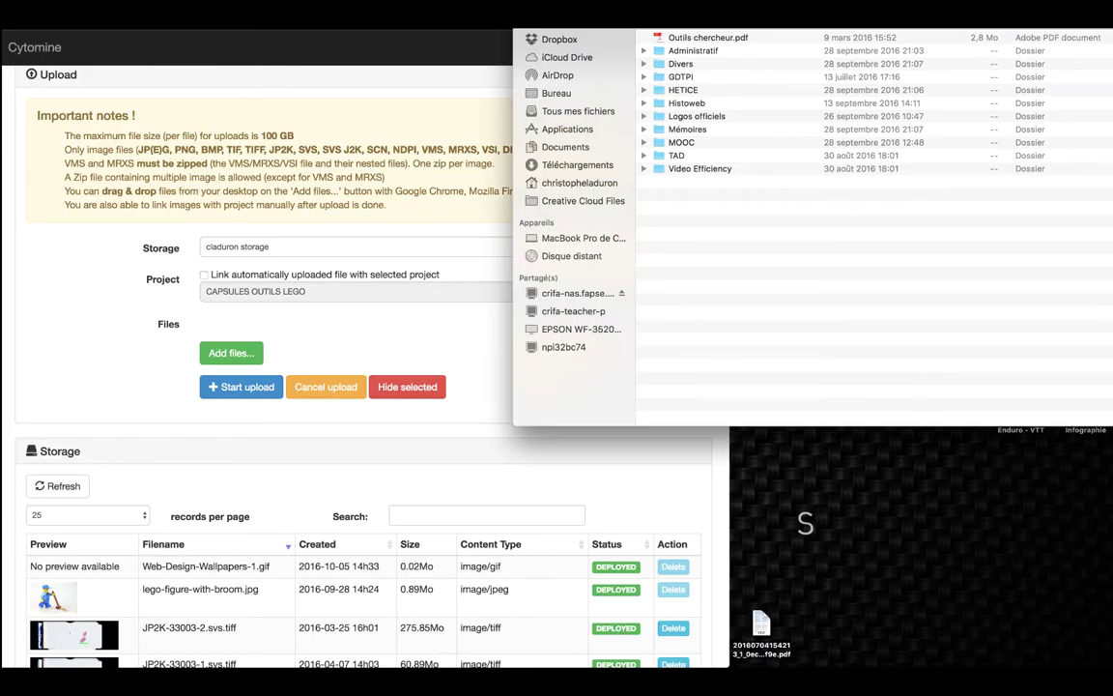
double_click(692, 104)
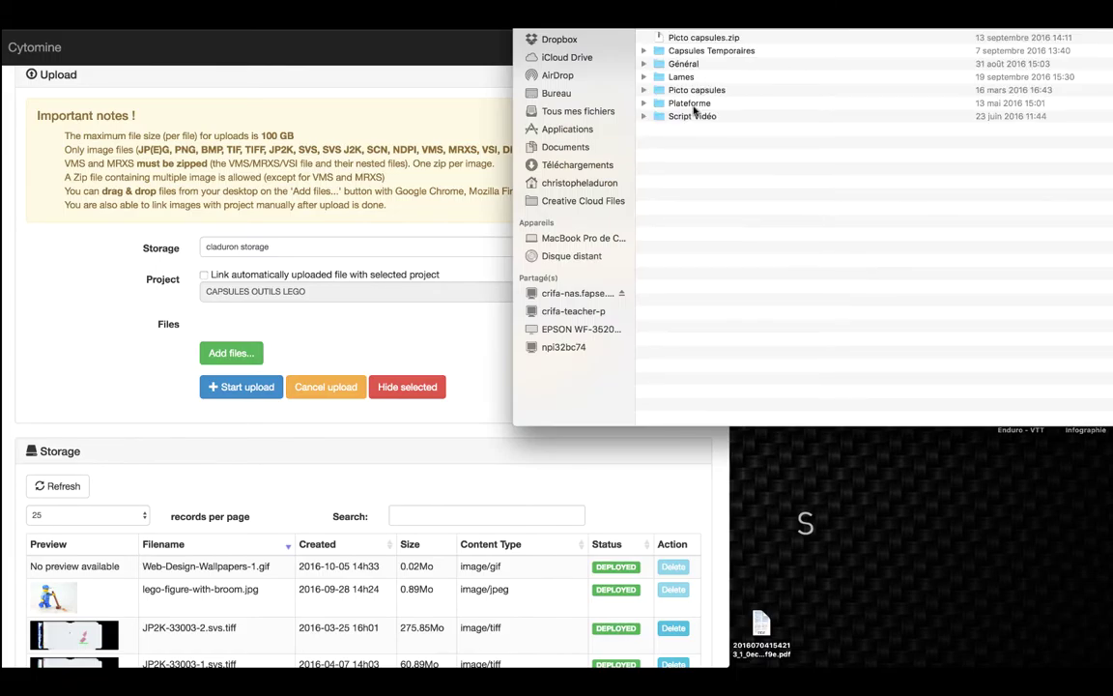
double_click(686, 77)
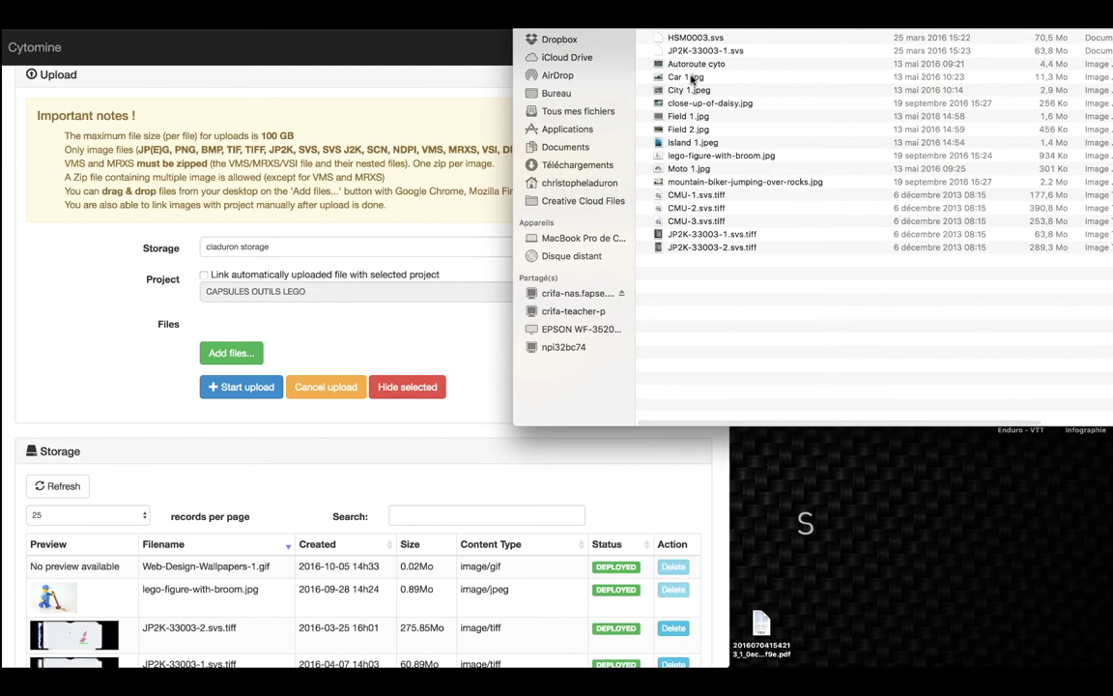
Step: Add CMU-2.svs.tiff from the Lames folder window directly to the upload area and start its upload
left_click(693, 209)
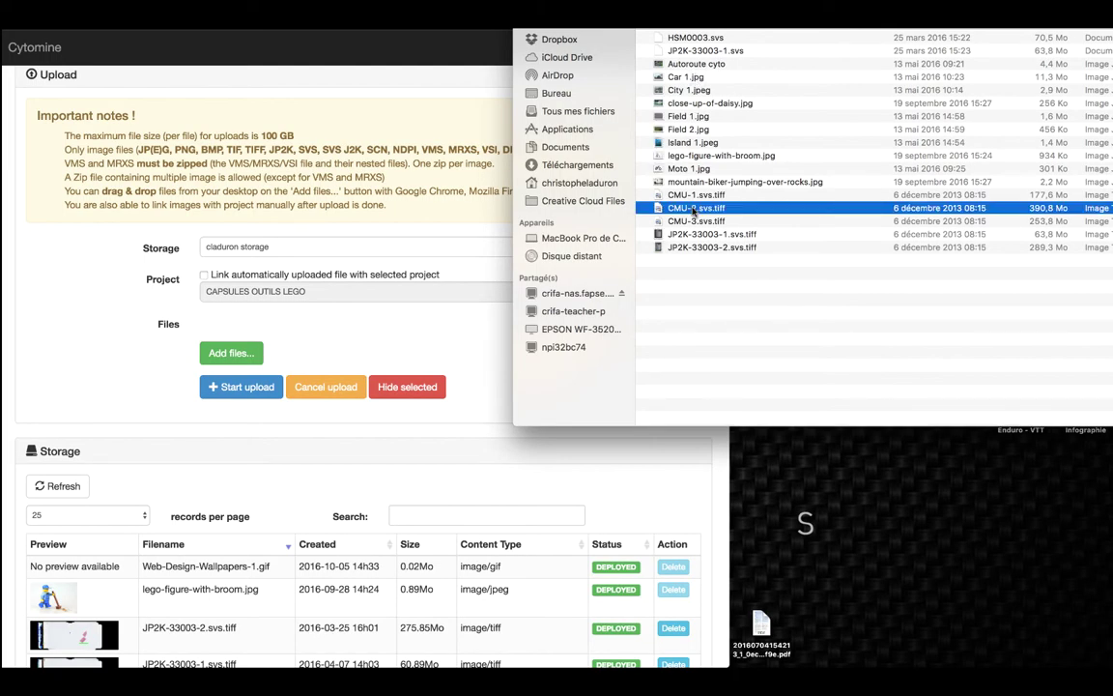
left_click_drag(693, 210, 226, 359)
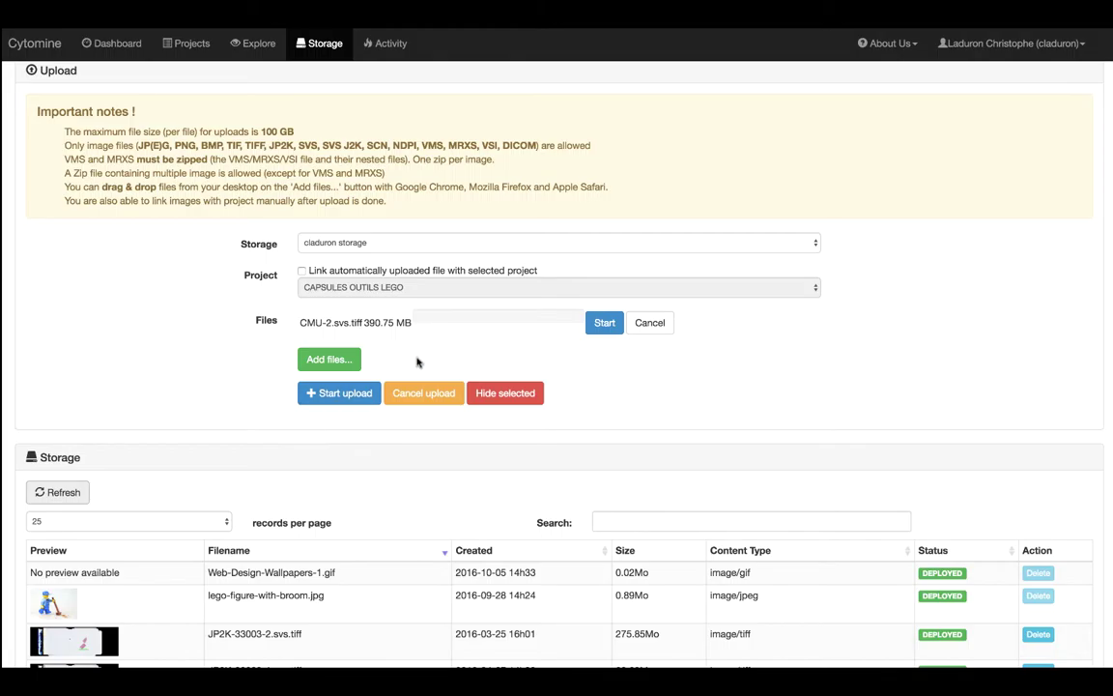
left_click(600, 331)
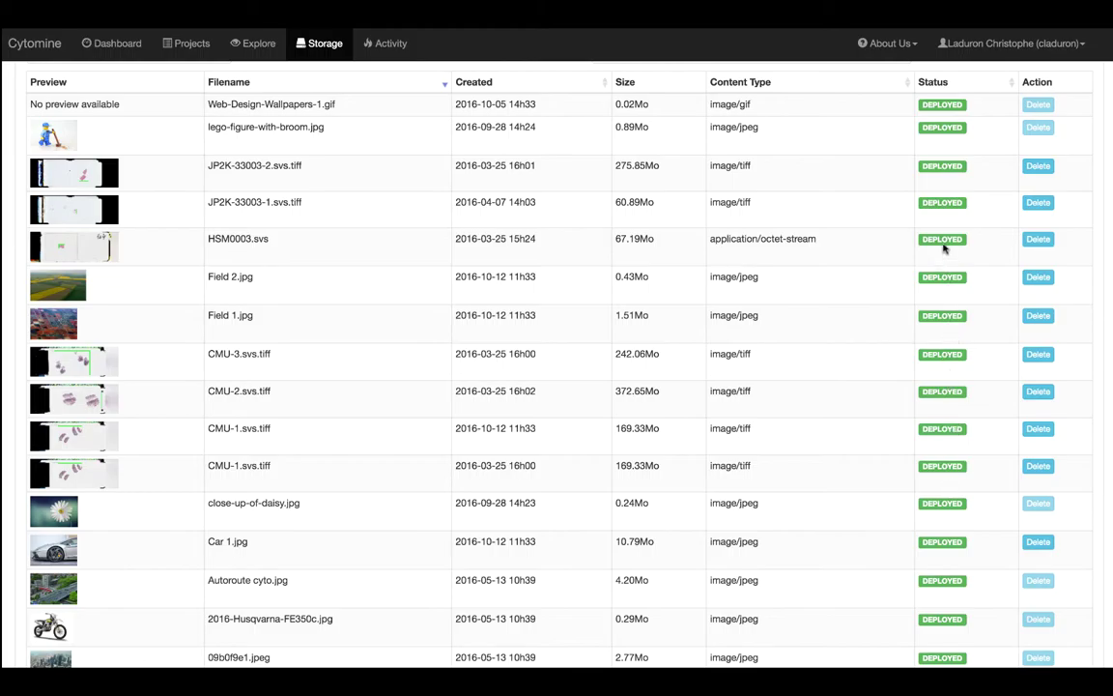
scroll(945, 248, "down", 2)
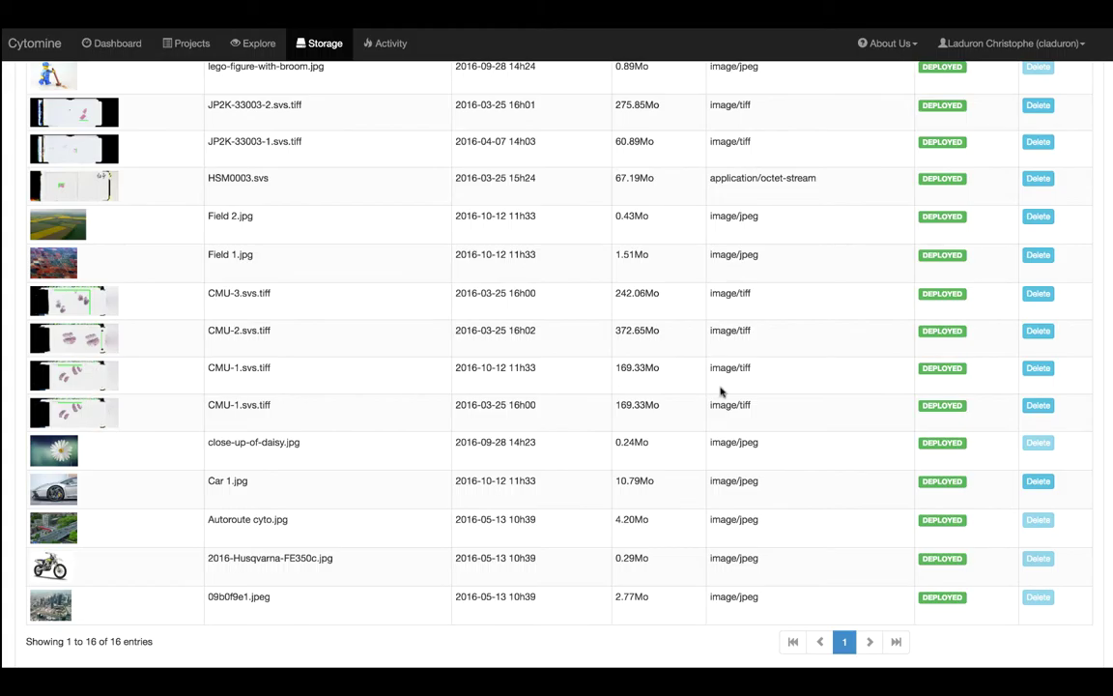
scroll(937, 347, "down", 1)
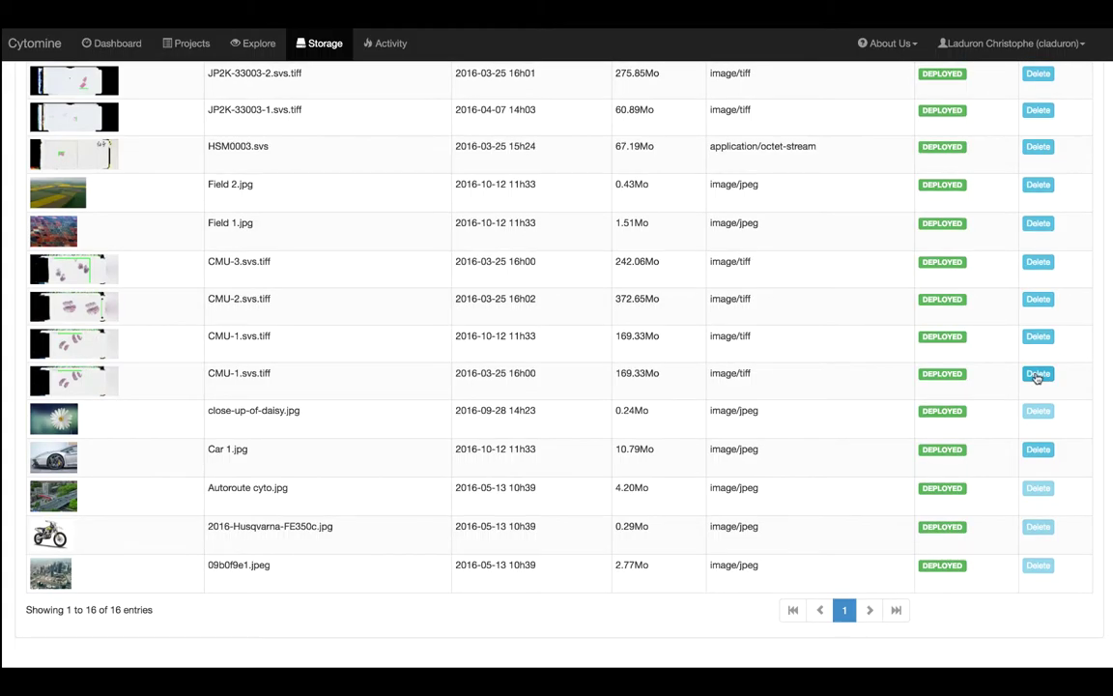
left_click(1037, 375)
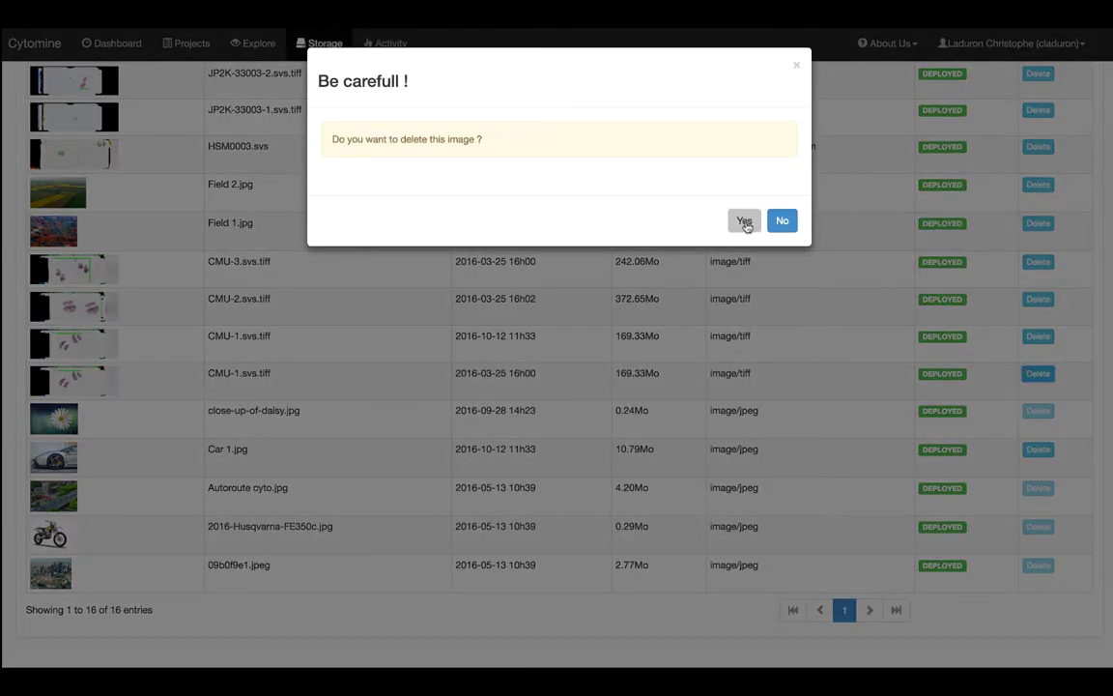
left_click(747, 221)
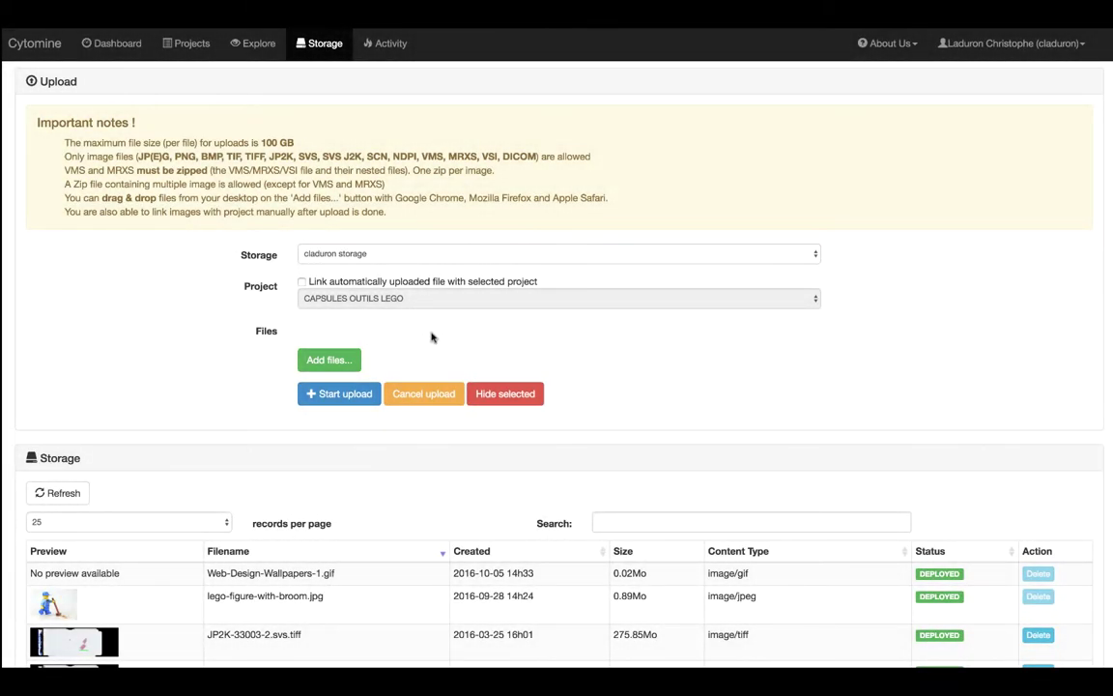
Step: Add close-up-of-daisy.jpg from the Lames folder to the upload list
left_click(340, 359)
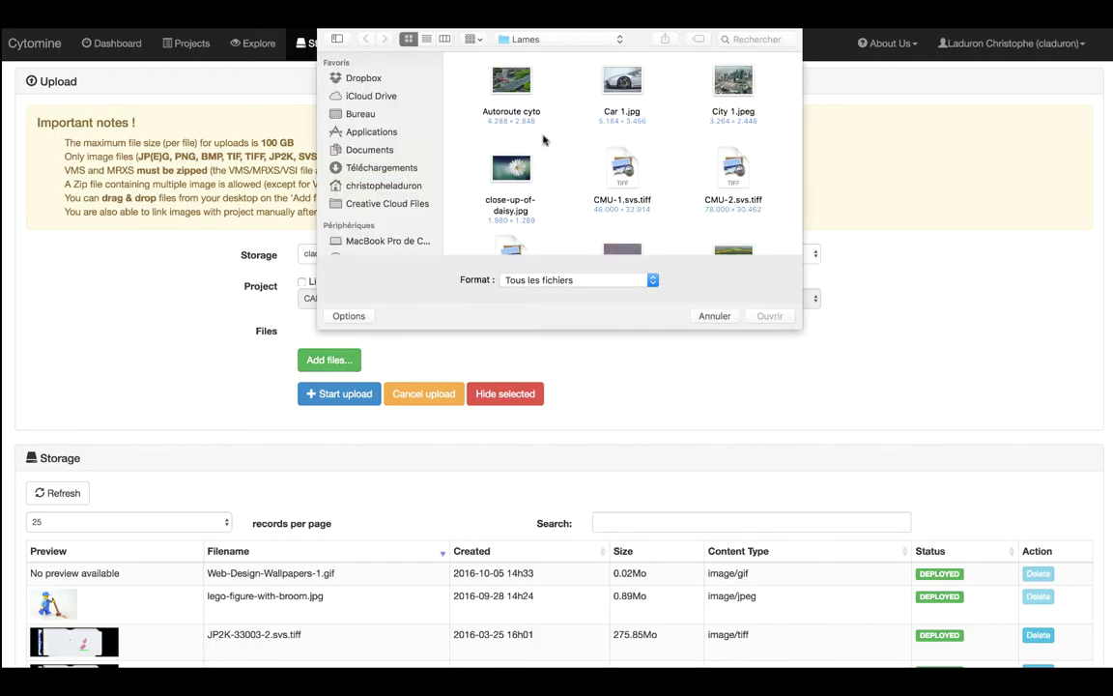
scroll(542, 141, "down", 3)
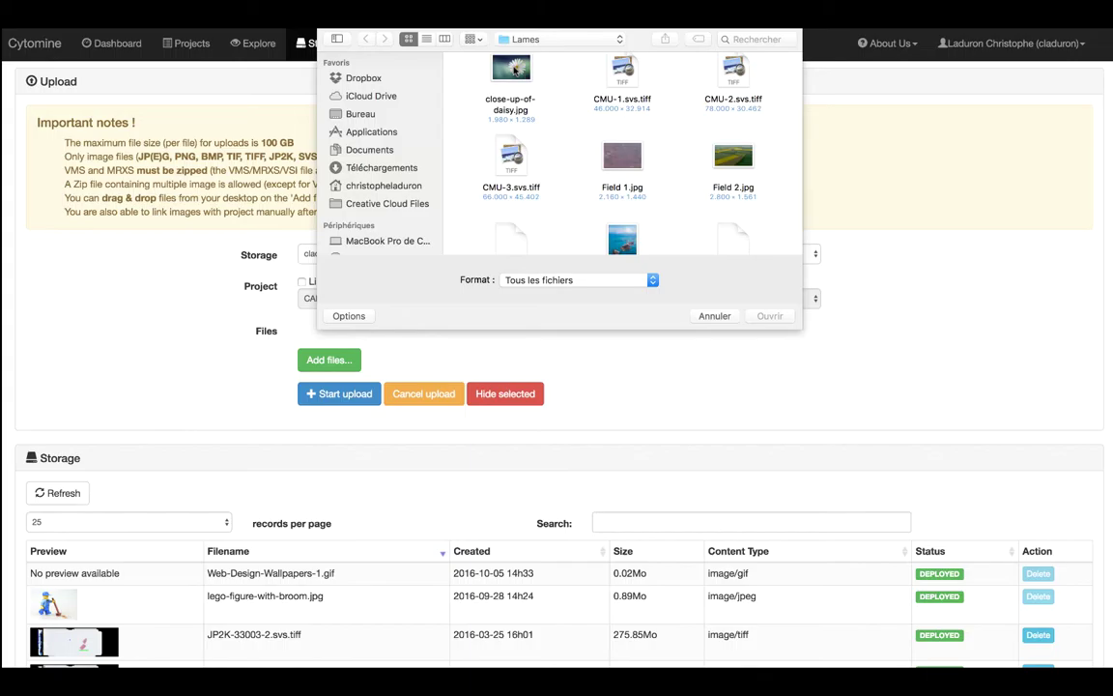
left_click(514, 69)
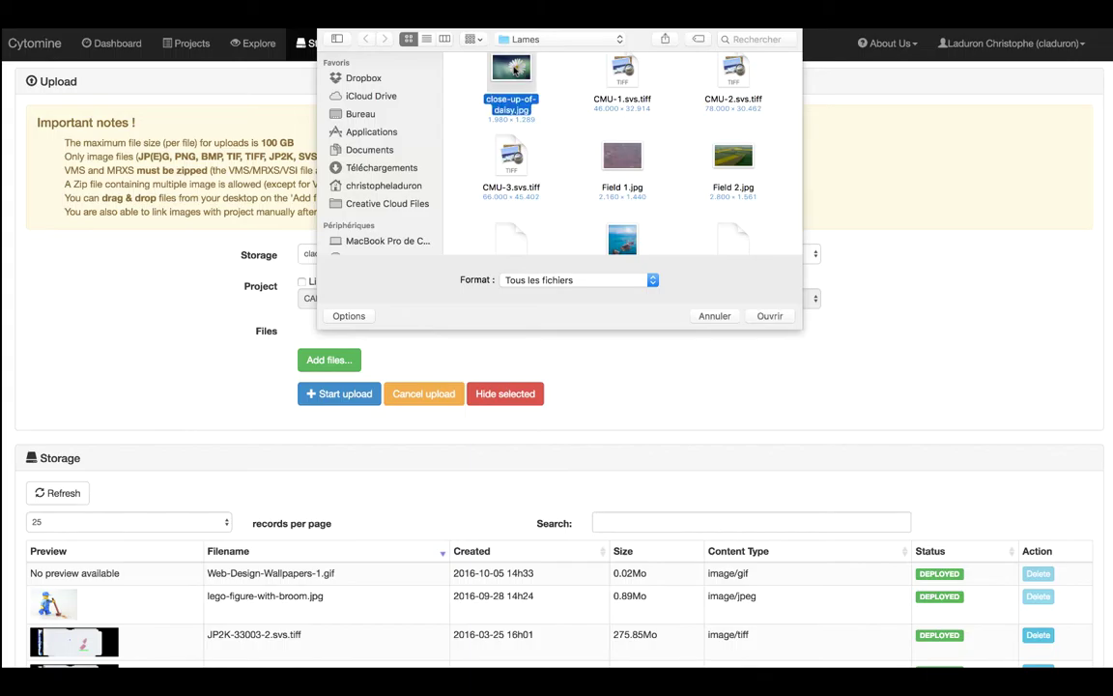
double_click(514, 69)
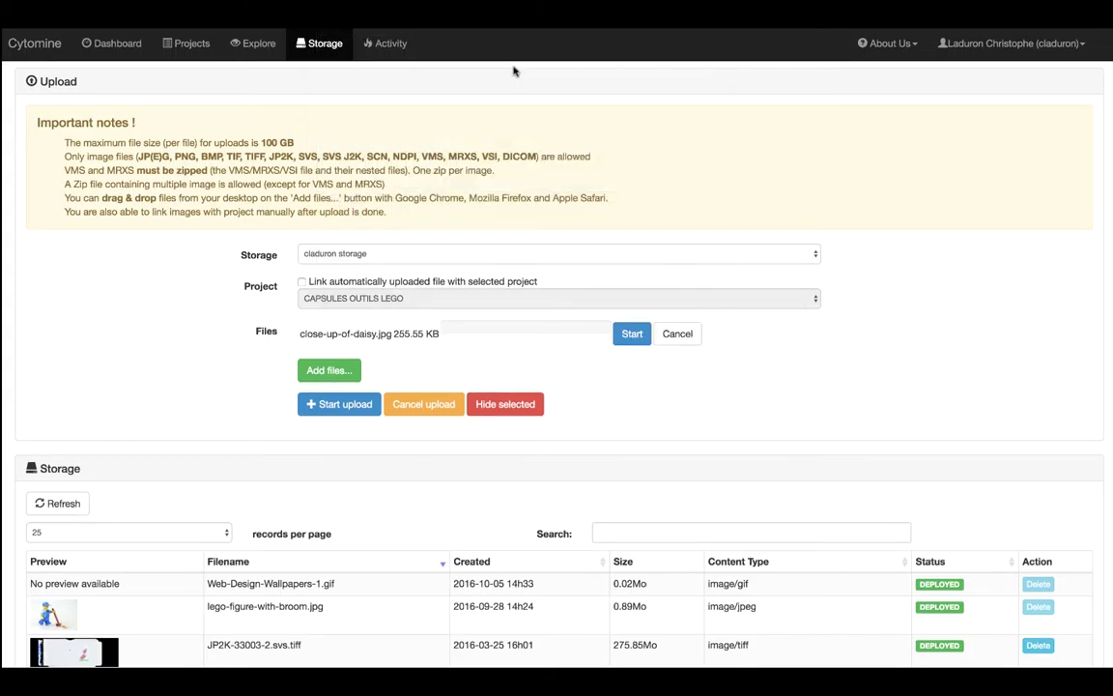
Step: Enable automatic linking with the BROUILLON project and start uploading close-up-of-daisy.jpg
left_click(304, 284)
left_click(812, 301)
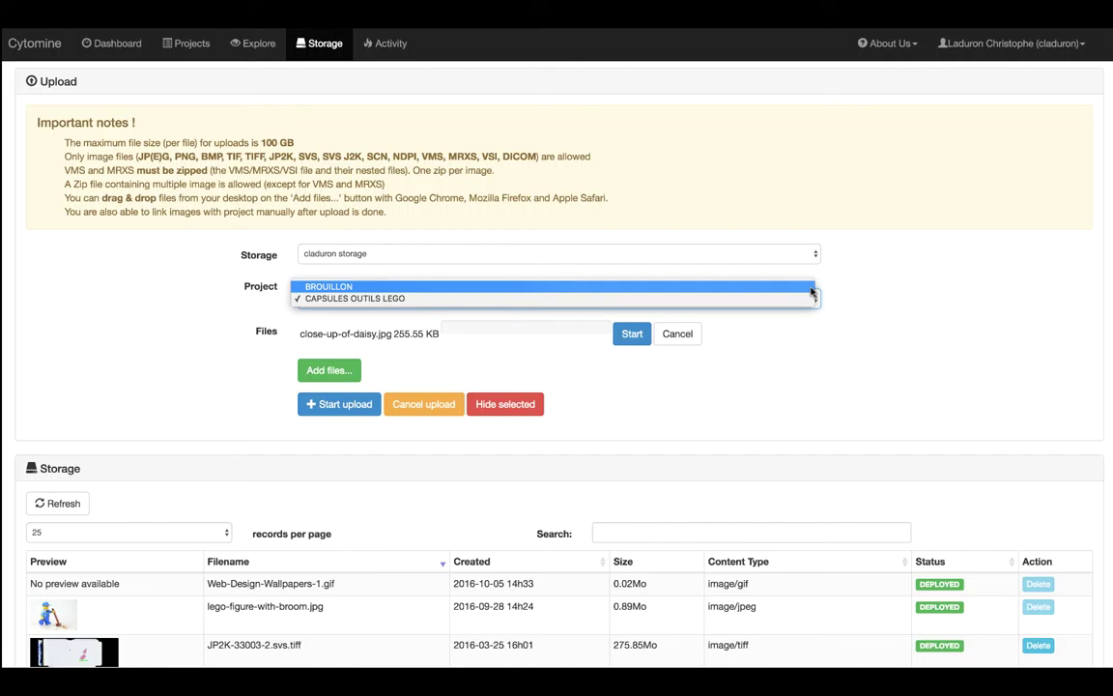
left_click(812, 288)
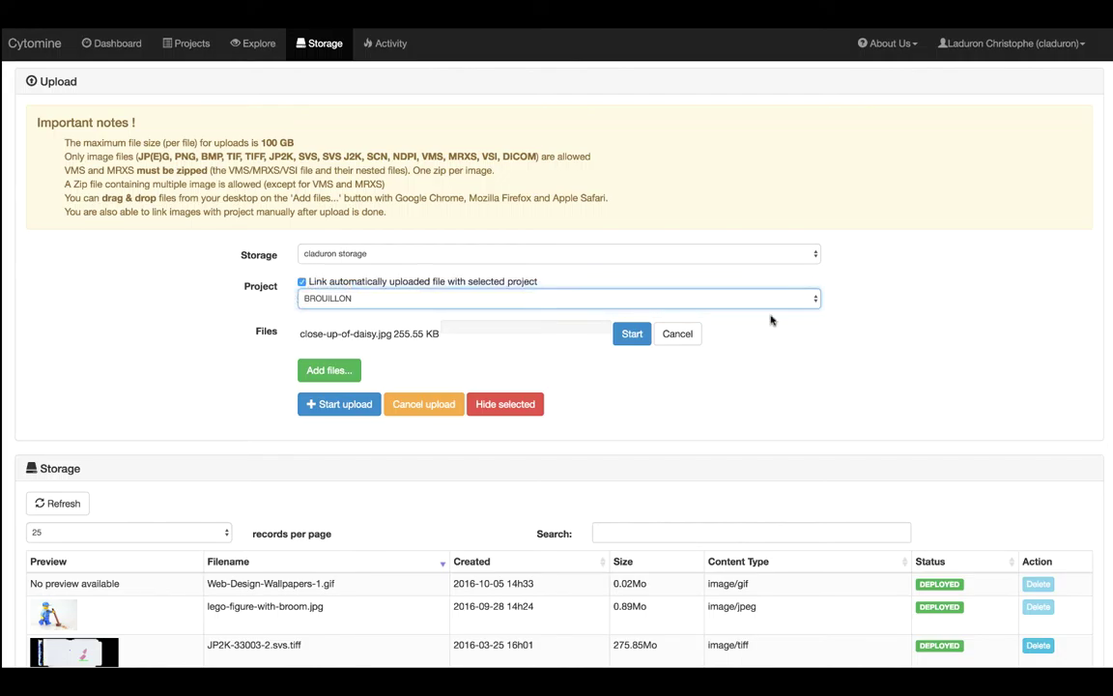
left_click(631, 334)
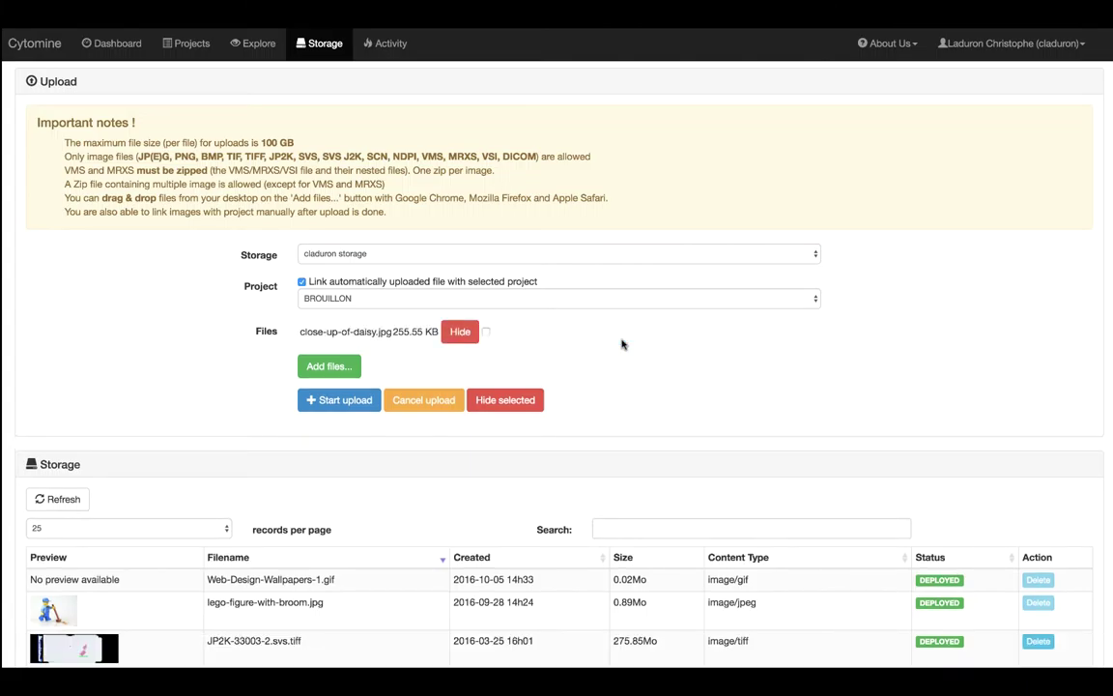
Step: Open the BROUILLON project's image list and refresh it to check for the linked upload
left_click(207, 51)
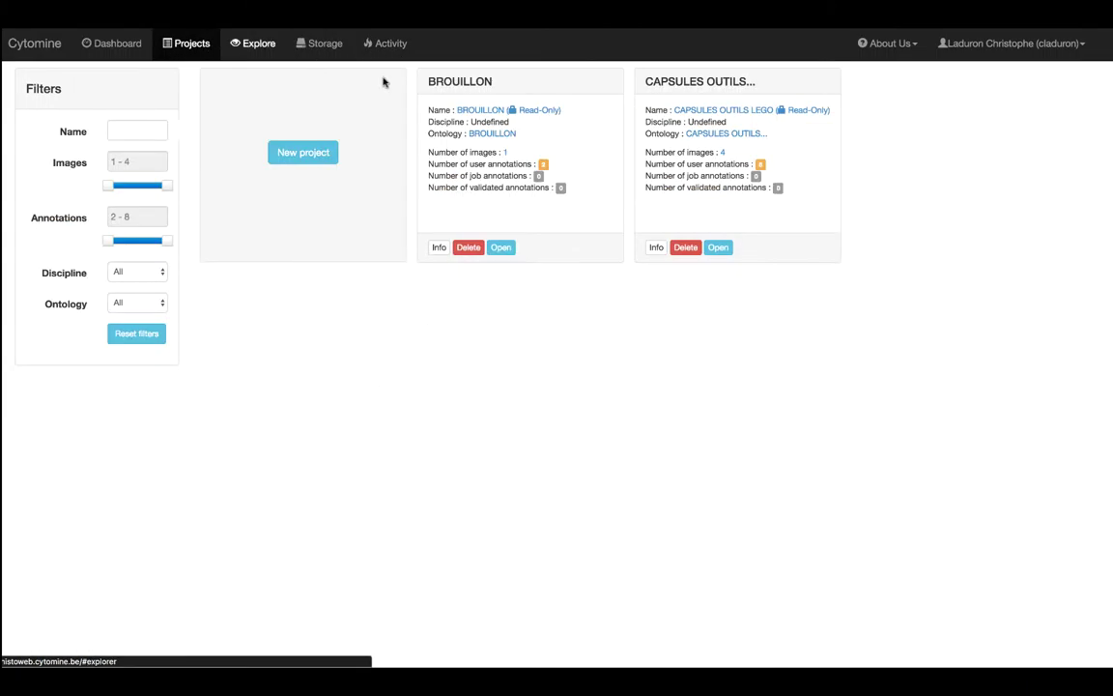
left_click(473, 111)
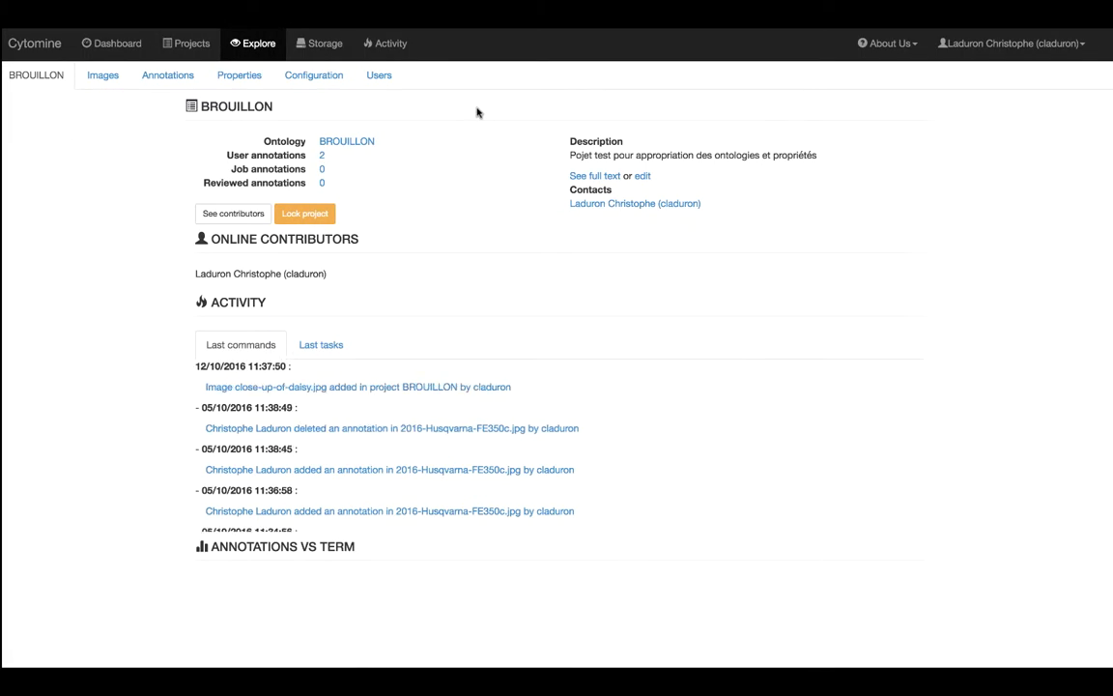
left_click(103, 76)
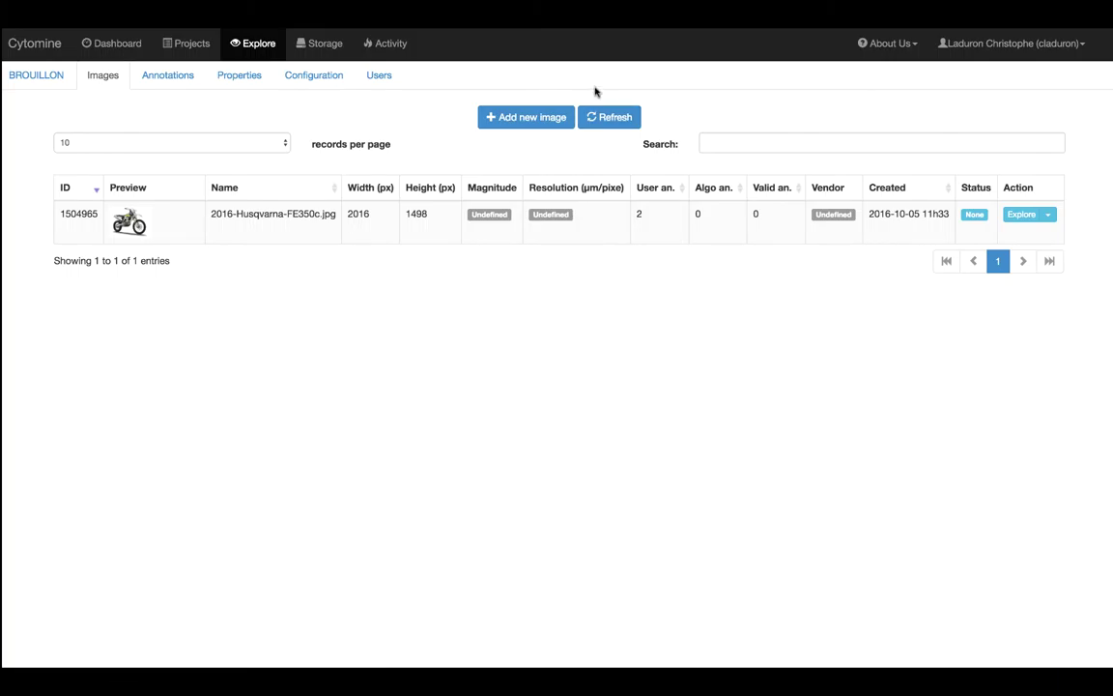
left_click(606, 118)
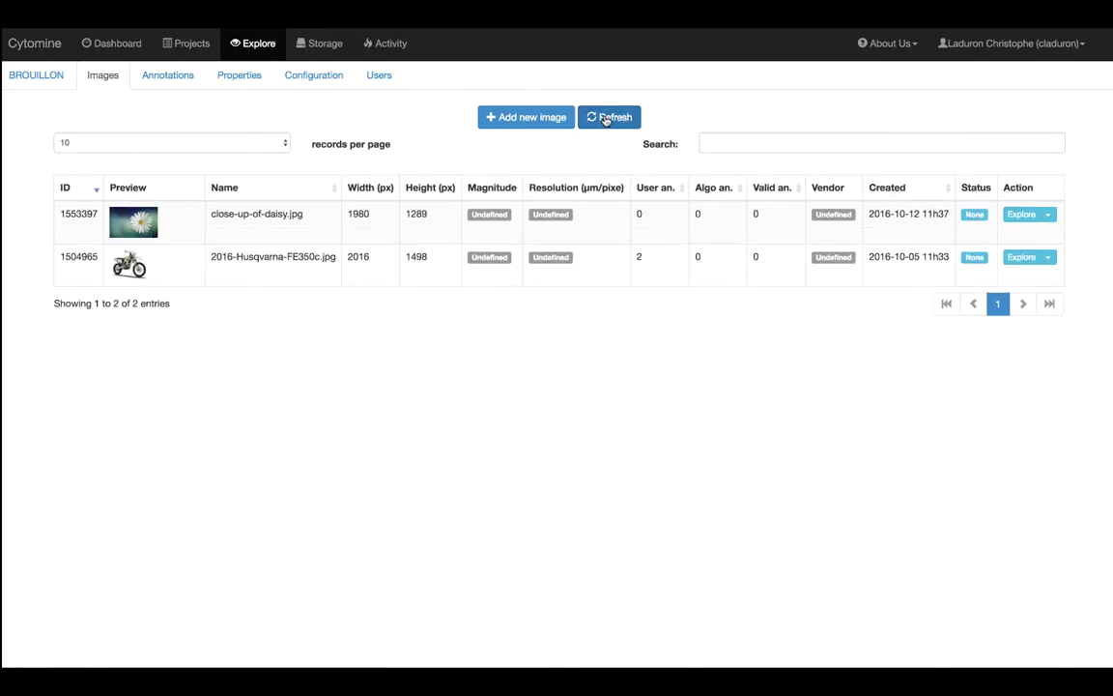